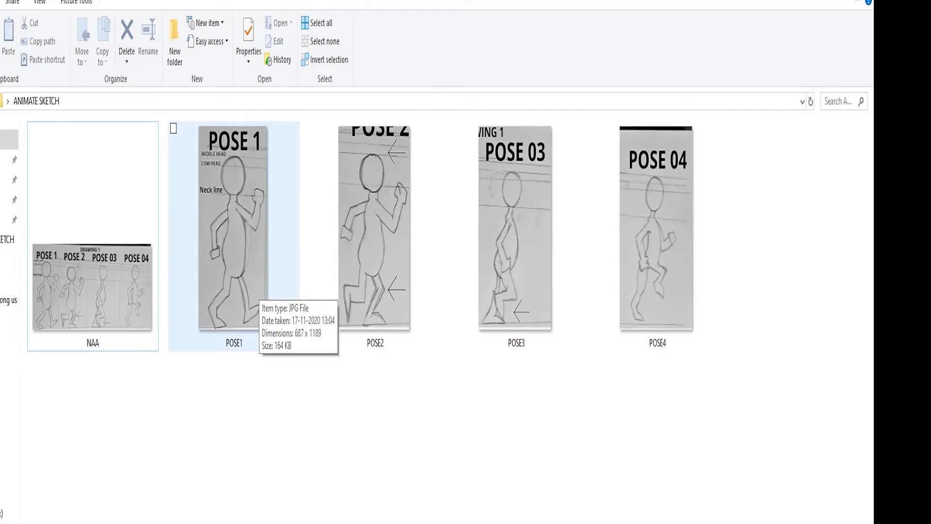
Step: Bring the POSE1 sketch from the ANIMATE SKETCH folder onto the stage in Adobe Animate
{"action": "left_click_drag", "start_coordinate": [243, 285], "coordinate": [227, 296]}
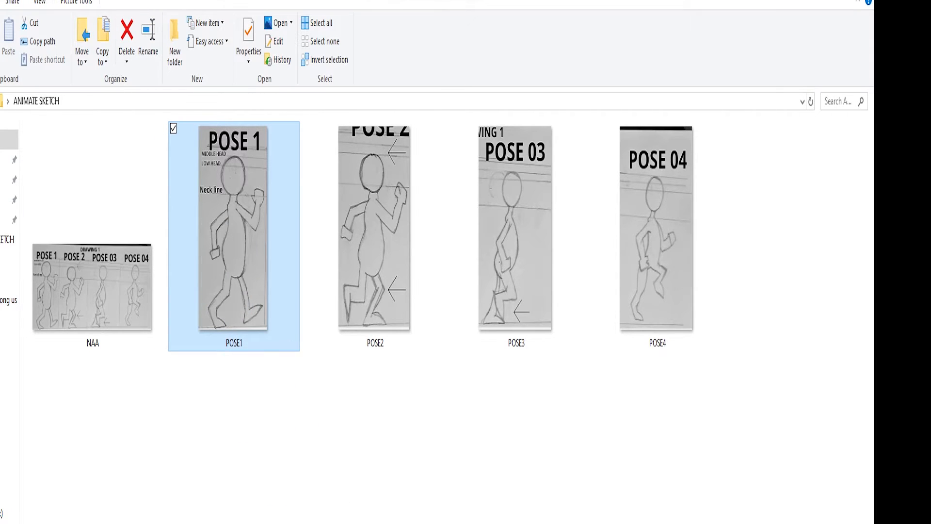
{"action": "key", "text": "Escape"}
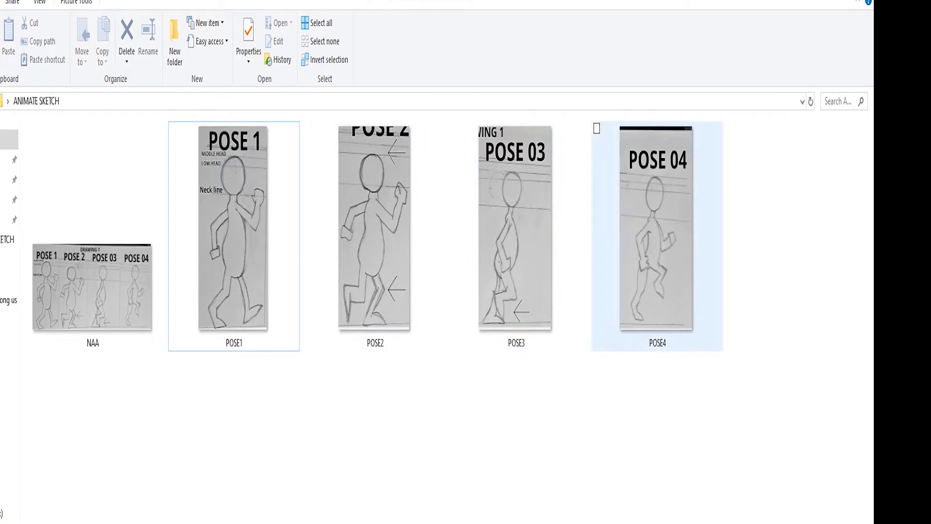
{"action": "left_click_drag", "start_coordinate": [222, 234], "coordinate": [291, 521]}
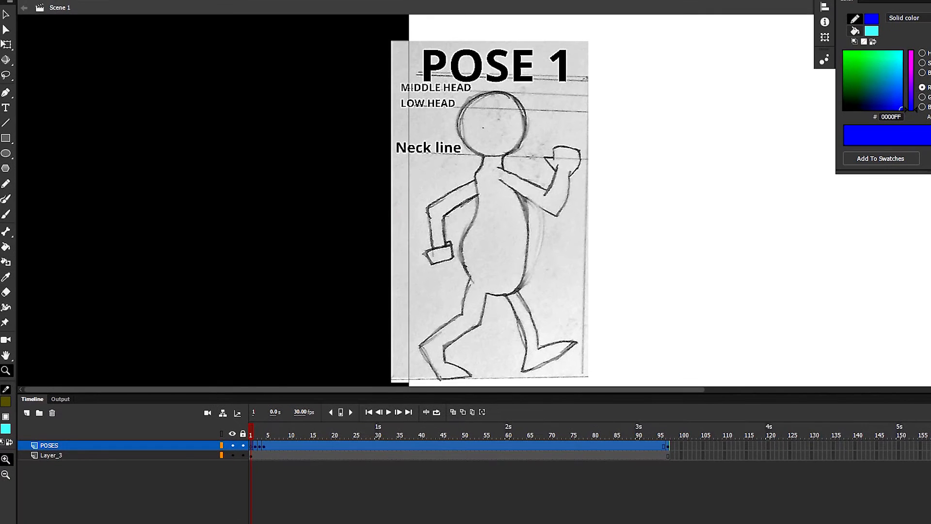
{"action": "left_click_drag", "start_coordinate": [490, 211], "coordinate": [278, 201]}
{"action": "key", "text": "v"}
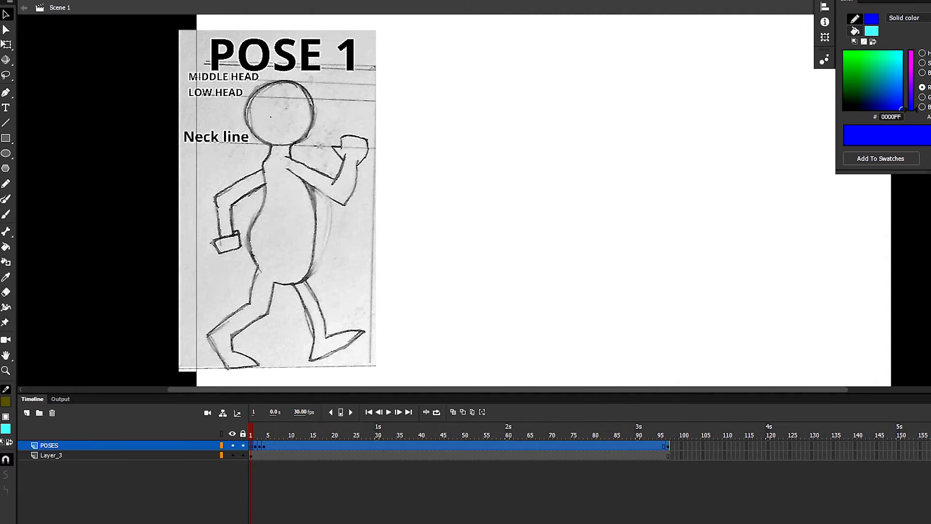
{"action": "left_click", "coordinate": [159, 245]}
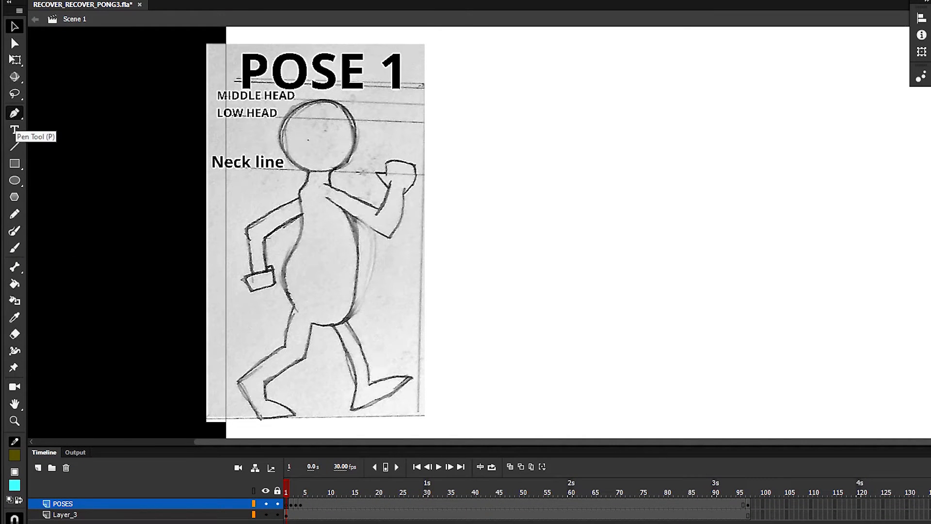
{"action": "left_click", "coordinate": [14, 113]}
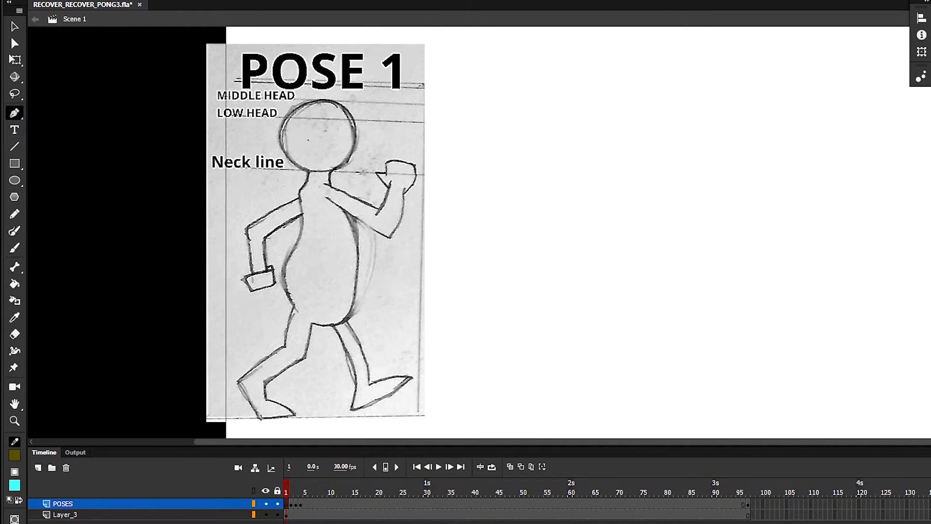
{"action": "key", "text": "z"}
{"action": "left_click", "coordinate": [345, 159]}
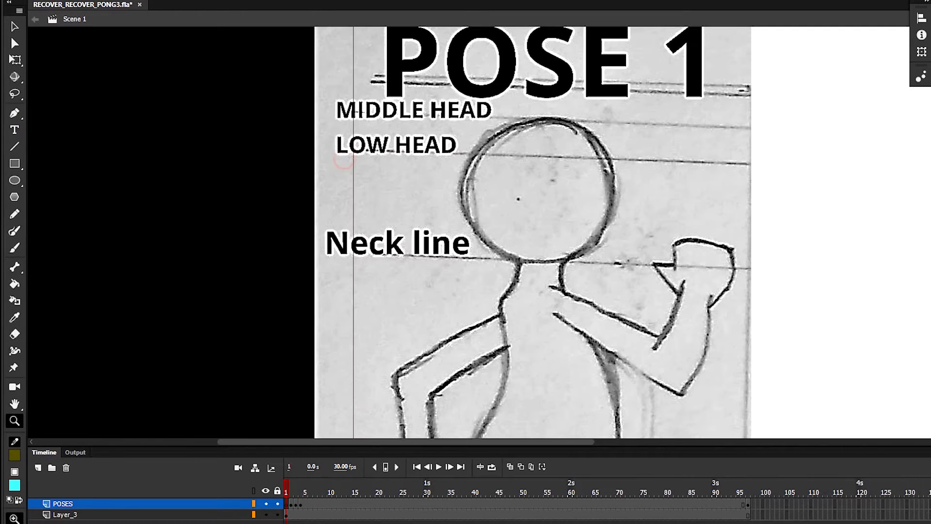
{"action": "left_click_drag", "start_coordinate": [516, 311], "coordinate": [460, 173]}
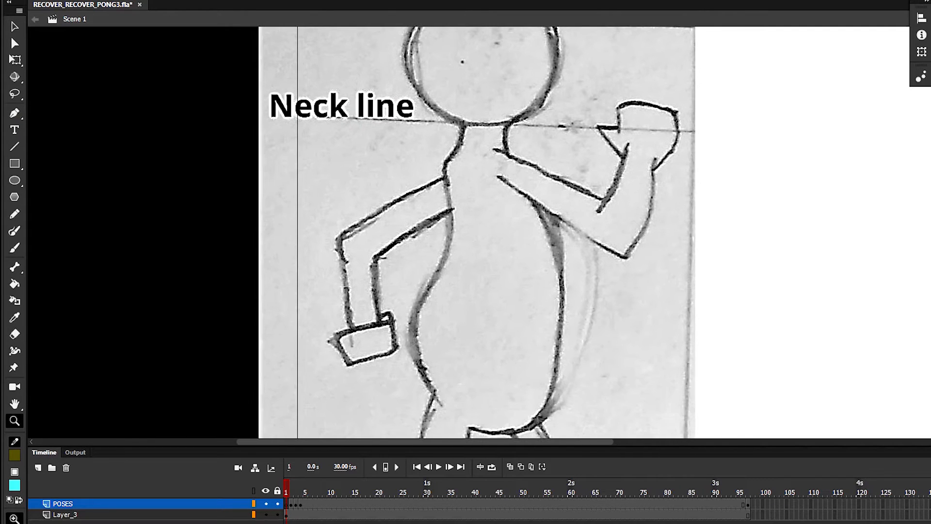
{"action": "left_click", "coordinate": [460, 173], "text": "alt"}
{"action": "key", "text": "p"}
{"action": "key", "text": "t"}
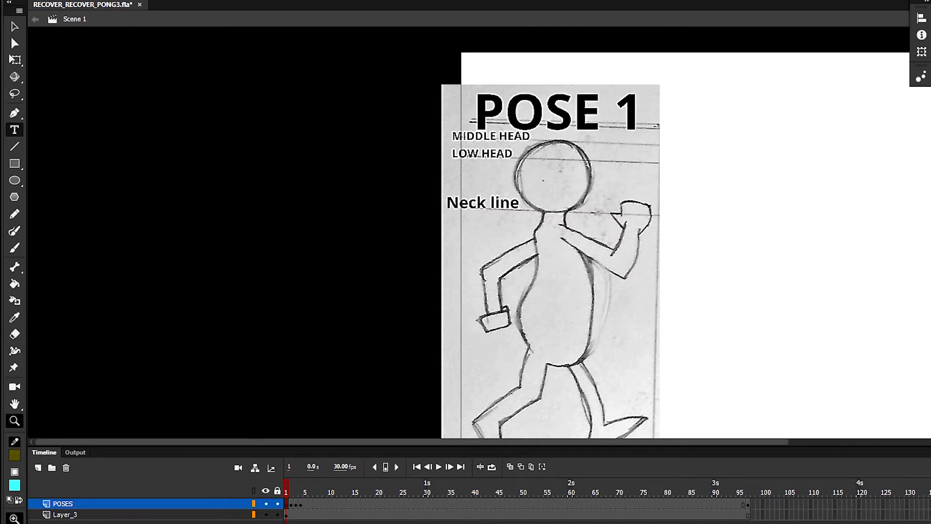
Step: Trace the sketch with the Pen tool from the neck along the raised arm's upper edge to the thumb
{"action": "key", "text": "p"}
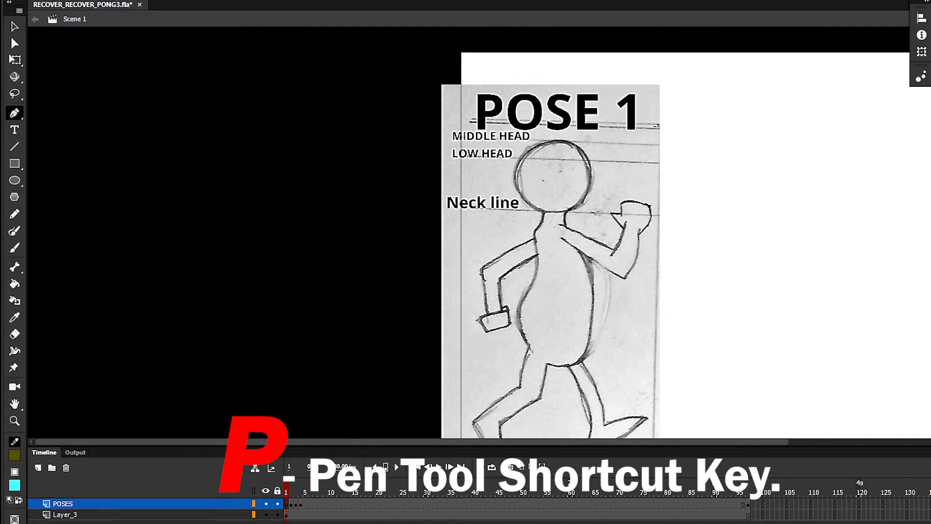
{"action": "key", "text": "z"}
{"action": "left_click", "coordinate": [571, 209]}
{"action": "left_click", "coordinate": [607, 248]}
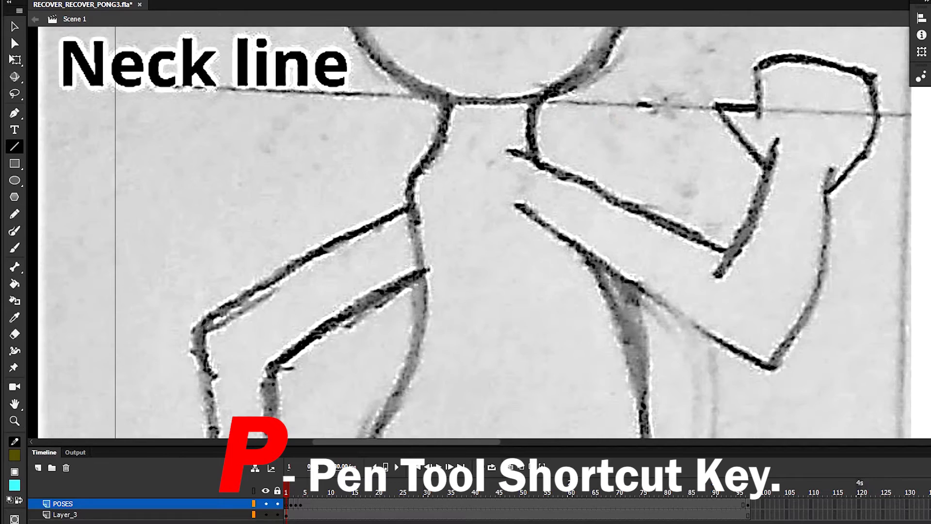
{"action": "left_click", "coordinate": [545, 96]}
{"action": "left_click", "coordinate": [543, 166]}
{"action": "left_click", "coordinate": [686, 233]}
{"action": "left_click", "coordinate": [743, 234]}
{"action": "left_click", "coordinate": [764, 162]}
{"action": "left_click", "coordinate": [715, 103]}
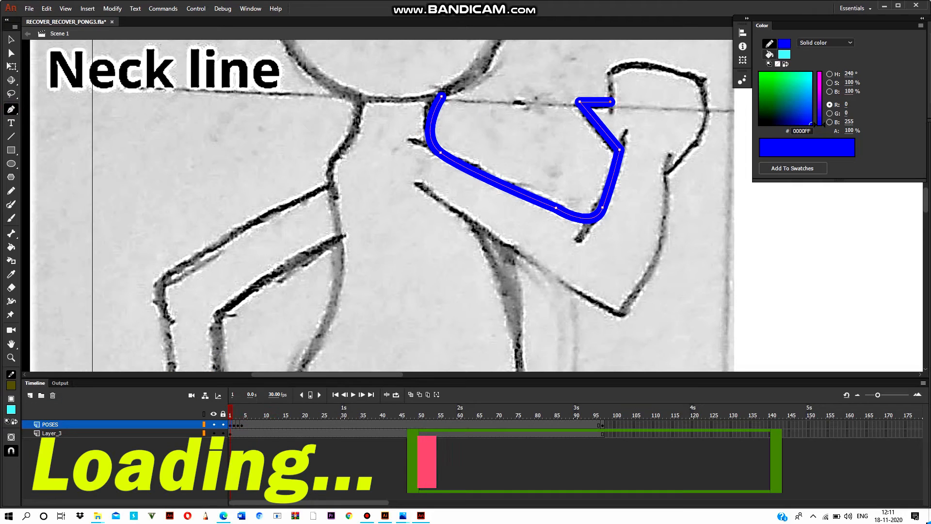
Step: Continue the pen path around the raised fist, down the outer forearm to the elbow and back to the armpit
{"action": "left_click", "coordinate": [780, 56]}
{"action": "left_click", "coordinate": [871, 94]}
{"action": "left_click", "coordinate": [623, 313]}
{"action": "left_click", "coordinate": [522, 259]}
Step: Continue the pen path down the front side of the torso and along the front leg's outer thigh
{"action": "scroll", "coordinate": [517, 242], "scroll_direction": "down", "scroll_amount": 3}
{"action": "left_click", "coordinate": [517, 118]}
{"action": "scroll", "coordinate": [504, 203], "scroll_direction": "down", "scroll_amount": 1}
{"action": "left_click", "coordinate": [496, 151]}
{"action": "left_click", "coordinate": [499, 213]}
{"action": "left_click", "coordinate": [540, 291]}
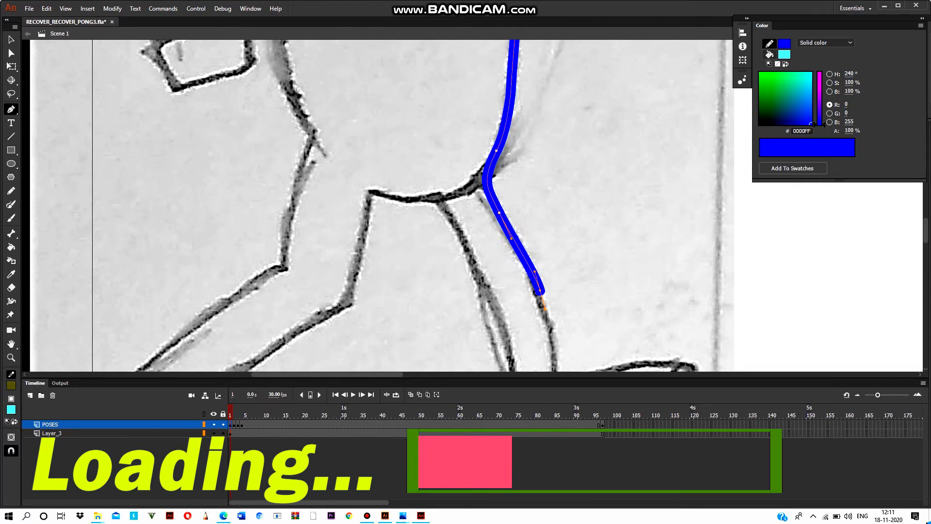
Step: Trace the front leg's shin and foot, then its inner edge back up and across the crotch
{"action": "left_click", "coordinate": [548, 359]}
{"action": "left_click", "coordinate": [500, 367]}
{"action": "left_click", "coordinate": [510, 316]}
{"action": "left_click", "coordinate": [473, 159]}
{"action": "left_click", "coordinate": [439, 97]}
{"action": "left_click", "coordinate": [370, 92]}
Step: Trace the rear leg and foot, the back of the torso, and the lower edge and hand of the lowered arm
{"action": "scroll", "coordinate": [359, 194], "scroll_direction": "down", "scroll_amount": 1}
{"action": "left_click", "coordinate": [347, 104]}
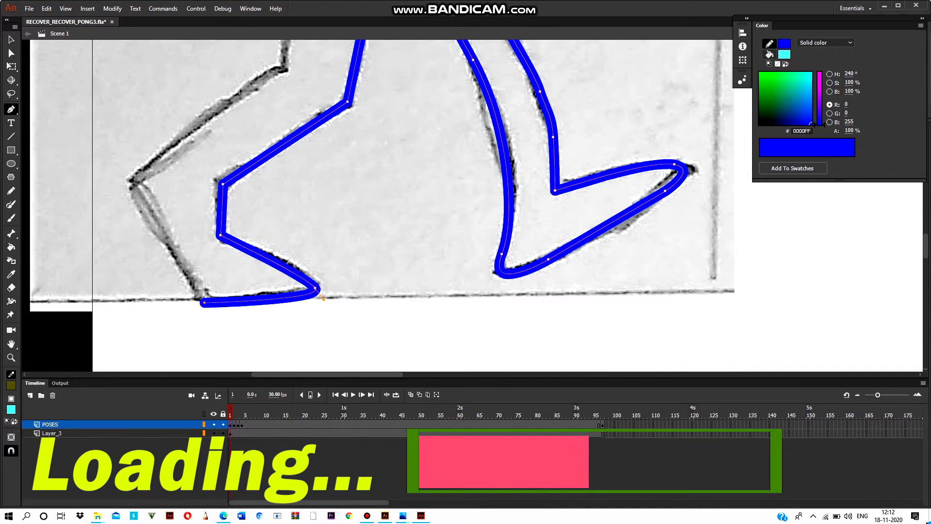
{"action": "left_click", "coordinate": [313, 136]}
{"action": "scroll", "coordinate": [310, 194], "scroll_direction": "up", "scroll_amount": 3}
{"action": "left_click", "coordinate": [338, 136]}
{"action": "left_click", "coordinate": [216, 222]}
{"action": "scroll", "coordinate": [228, 242], "scroll_direction": "down", "scroll_amount": 1}
{"action": "scroll", "coordinate": [204, 242], "scroll_direction": "up", "scroll_amount": 2}
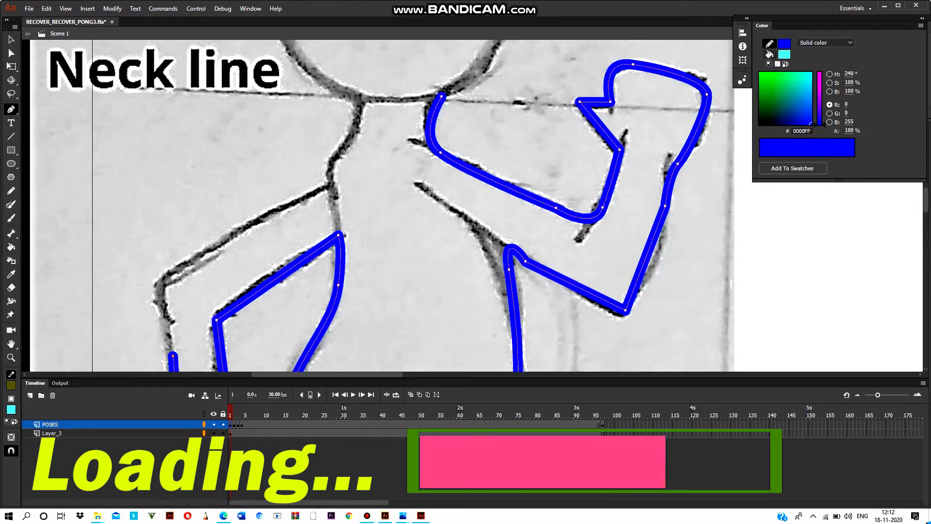
Step: Trace the lowered arm's upper edge and the back of the neck, and close the body outline at its starting point
{"action": "left_click_drag", "start_coordinate": [179, 268], "coordinate": [211, 255]}
{"action": "left_click", "coordinate": [323, 192]}
{"action": "left_click", "coordinate": [334, 158]}
{"action": "left_click", "coordinate": [362, 100]}
{"action": "left_click", "coordinate": [441, 96]}
Step: Delete the blue fill inside the traced body, keeping only its outline
{"action": "key", "text": "v"}
{"action": "left_click", "coordinate": [388, 194]}
{"action": "key", "text": "ctrl+1"}
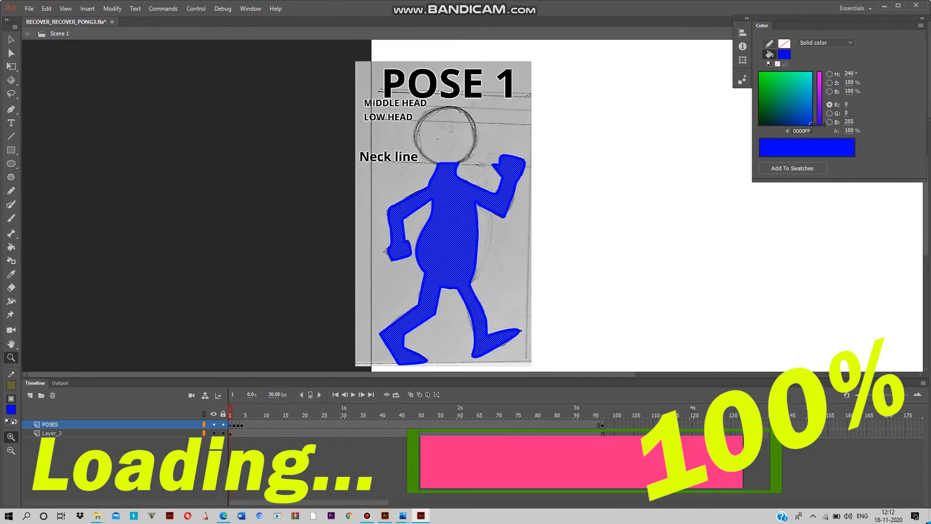
{"action": "key", "text": "v"}
{"action": "key", "text": "Delete"}
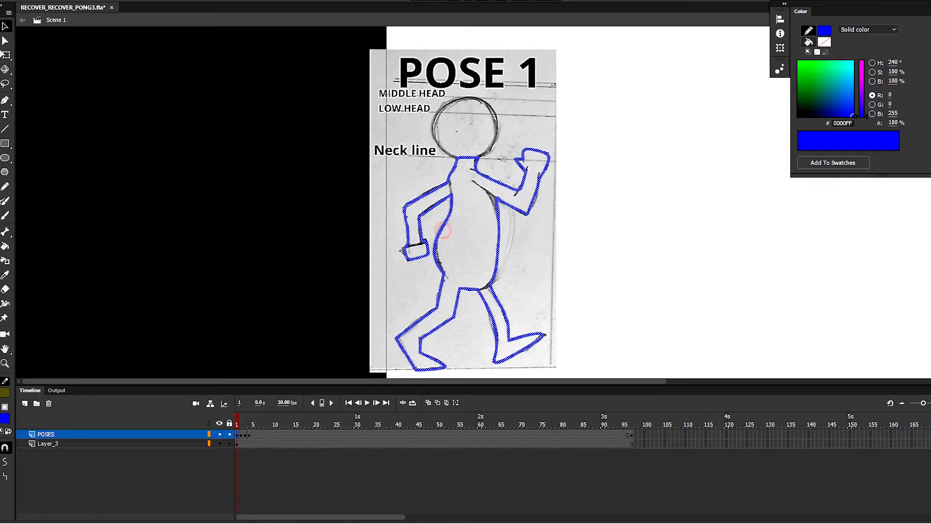
Step: Move the body outline off the POSE 1 sketch onto the empty stage beside it
{"action": "left_click_drag", "start_coordinate": [425, 232], "coordinate": [664, 232]}
{"action": "left_click_drag", "start_coordinate": [811, 231], "coordinate": [593, 212]}
{"action": "left_click", "coordinate": [593, 212]}
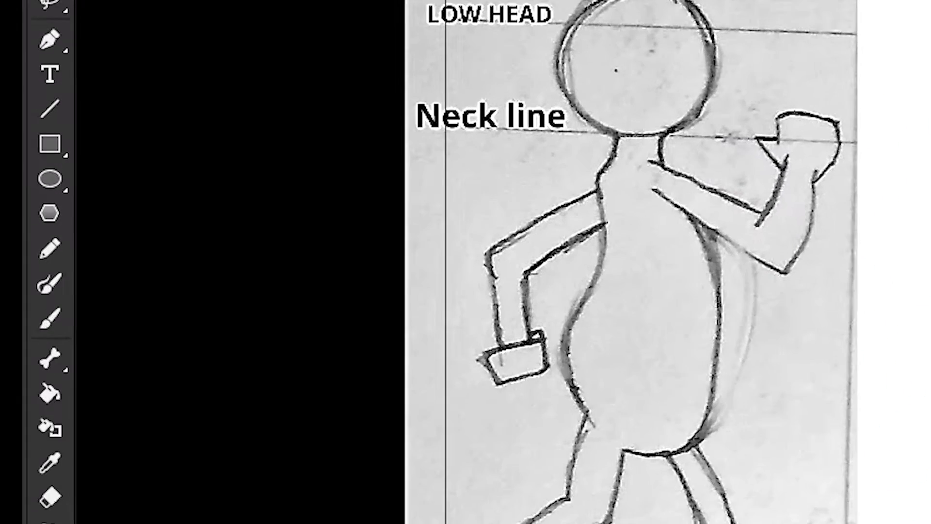
Step: Draw a filled blue circle above the neck with the Oval tool as the head and delete the circle's separate outline
{"action": "key", "text": "o"}
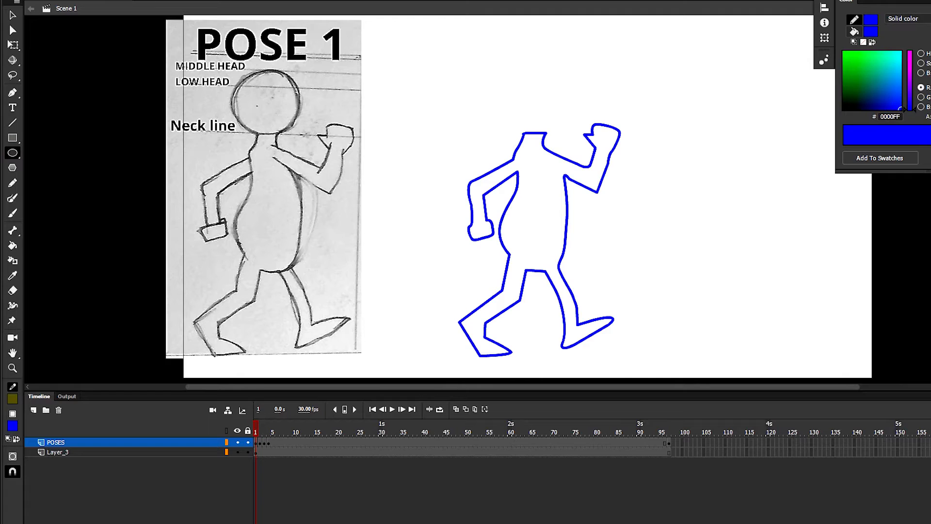
{"action": "left_click_drag", "start_coordinate": [511, 88], "coordinate": [559, 137]}
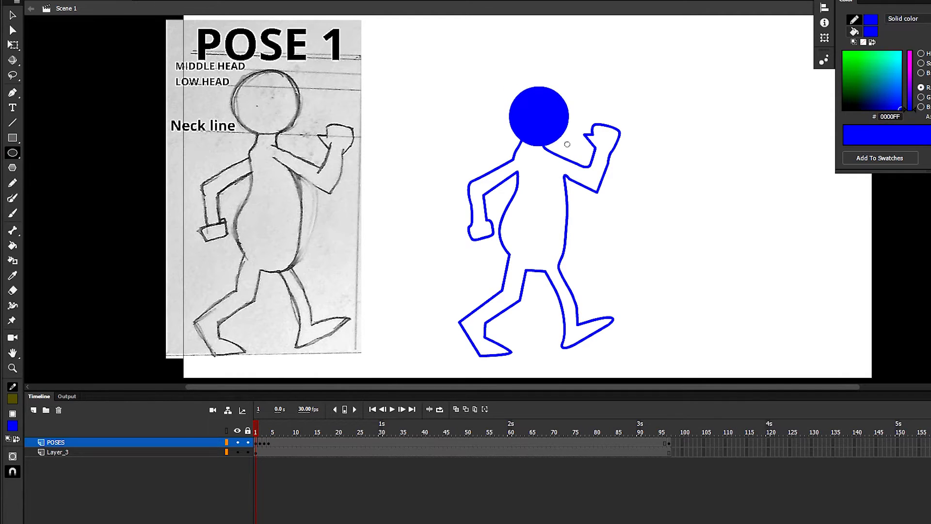
{"action": "key", "text": "ctrl+z"}
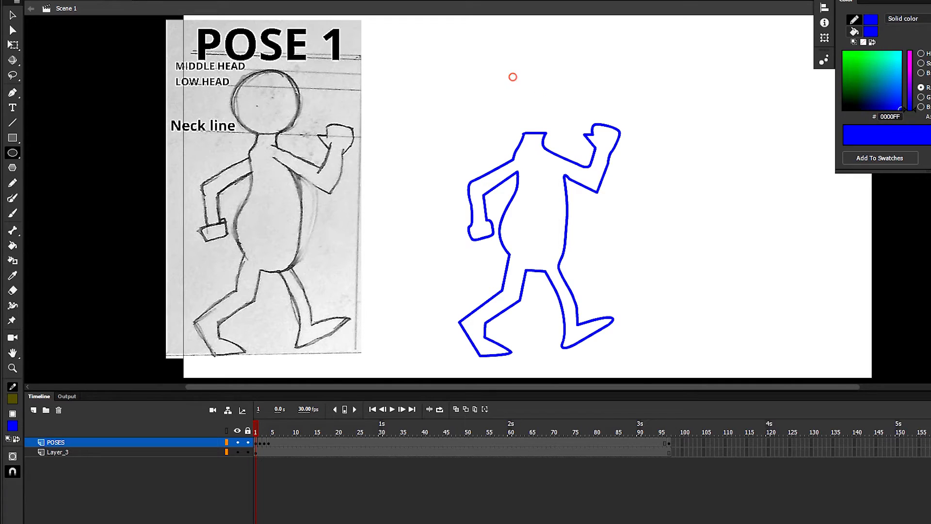
{"action": "left_click_drag", "start_coordinate": [511, 76], "coordinate": [571, 134]}
{"action": "key", "text": "v"}
{"action": "left_click", "coordinate": [538, 113]}
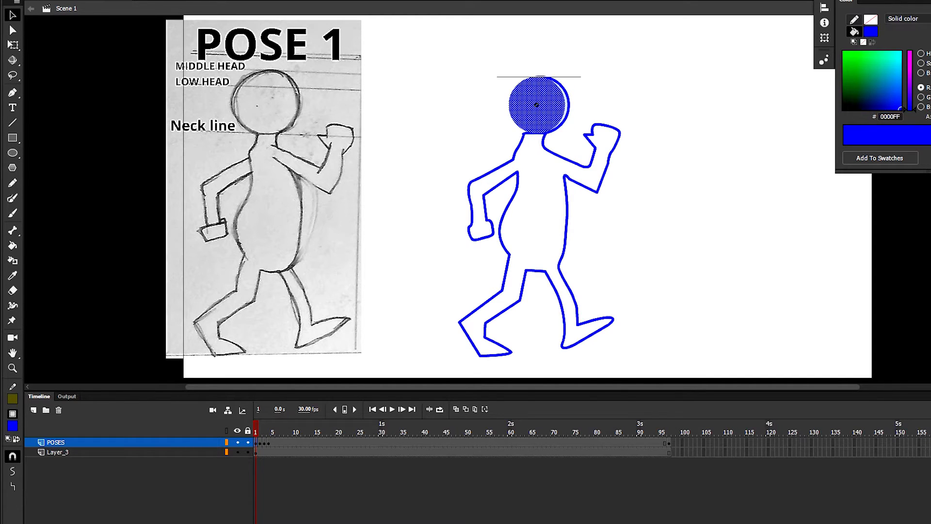
{"action": "double_click", "coordinate": [568, 105]}
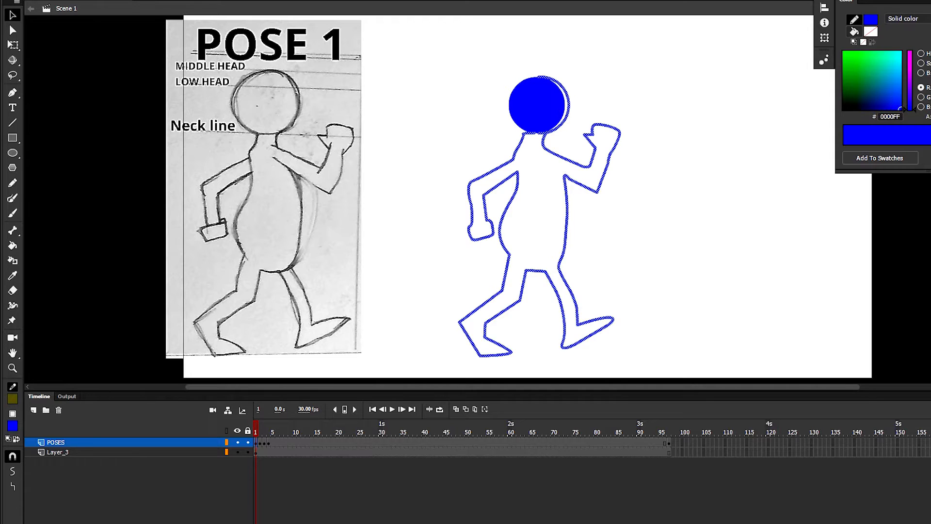
{"action": "key", "text": "Delete"}
{"action": "key", "text": "ctrl+z"}
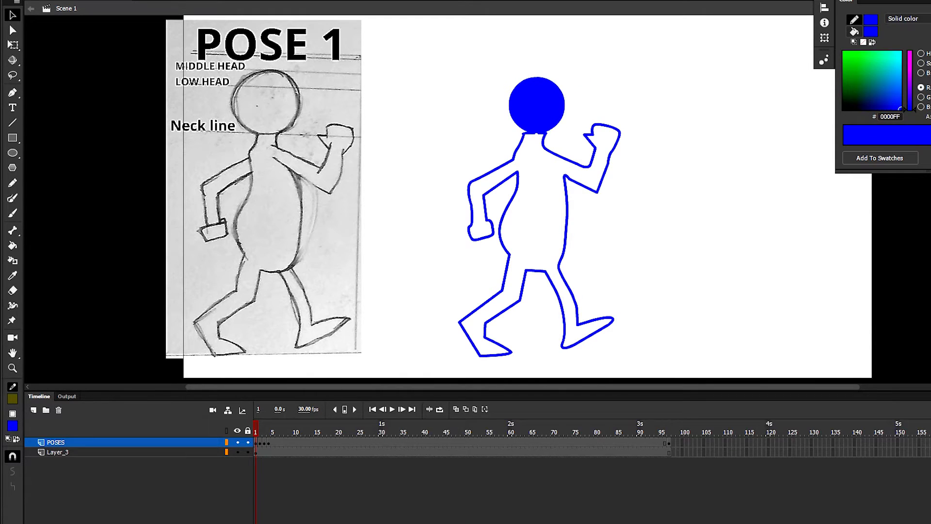
Step: Nudge the blue head circle down and slightly left so it sits on the neck
{"action": "left_click", "coordinate": [547, 105]}
{"action": "key", "text": "Down"}
{"action": "key", "text": "Down"}
{"action": "key", "text": "Left"}
{"action": "key", "text": "Left"}
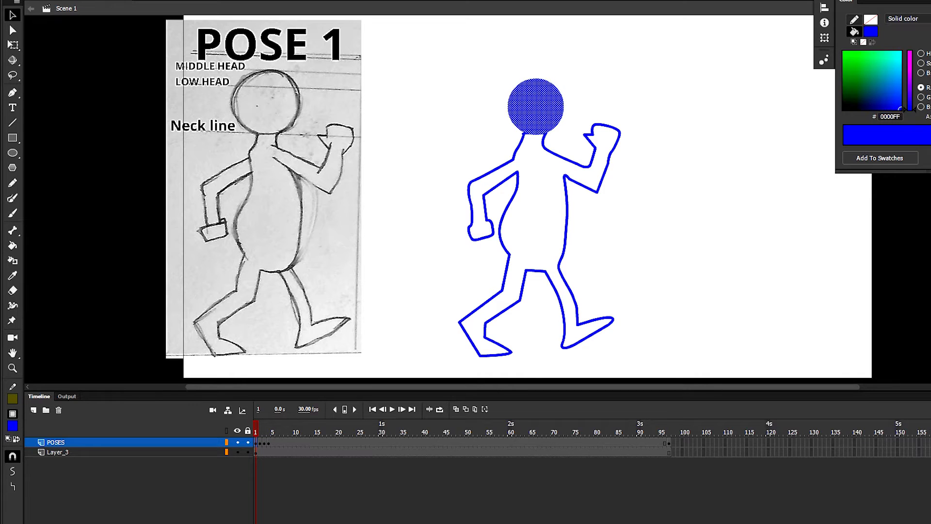
{"action": "key", "text": "Down"}
{"action": "key", "text": "Down"}
{"action": "key", "text": "Down"}
{"action": "left_click", "coordinate": [607, 87]}
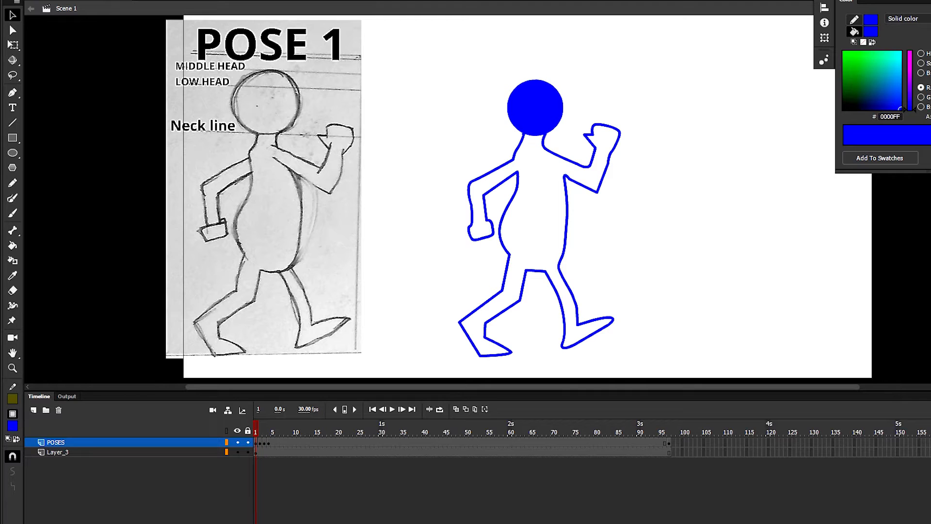
Step: Fill the body outline with blue 0000FF using the Paint Bucket tool
{"action": "key", "text": "k"}
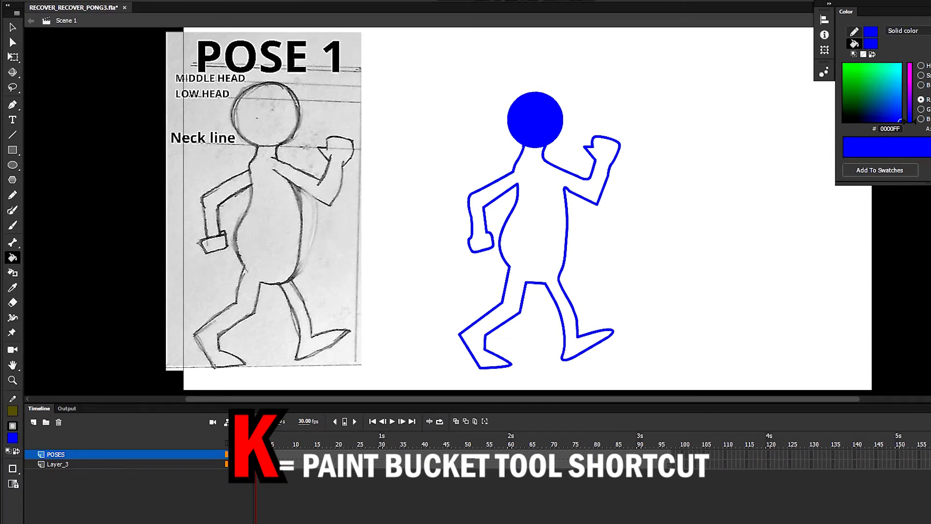
{"action": "key", "text": "v"}
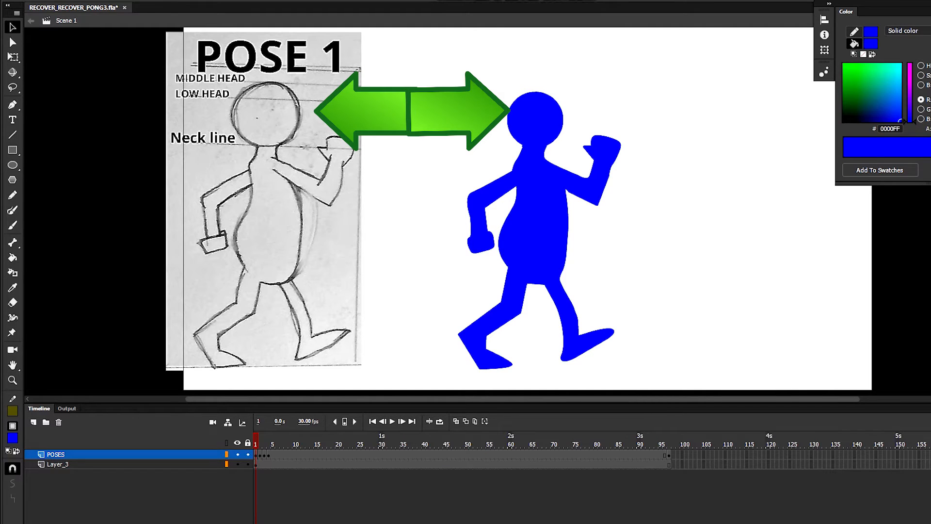
Step: Copy the two horizontal guide lines from frame 2 of the POSES layer and paste them at the same position in frame 1
{"action": "key", "text": "."}
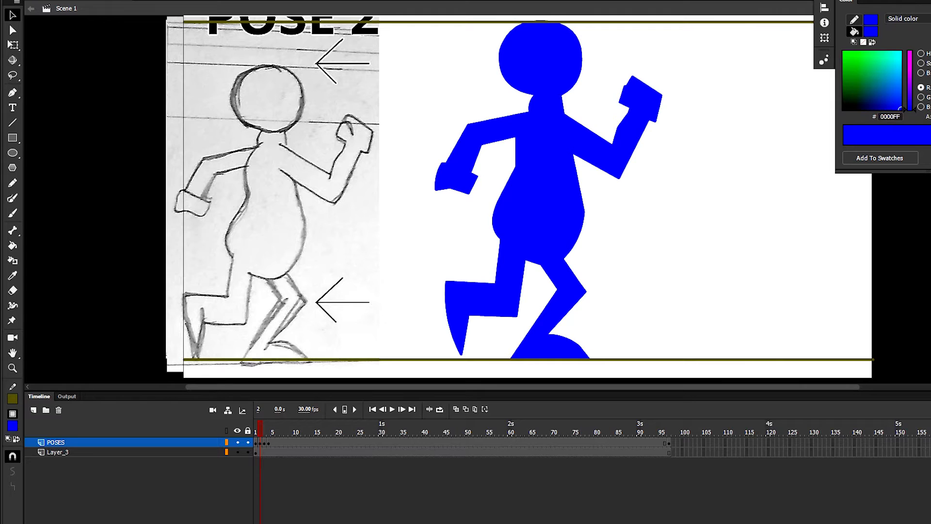
{"action": "left_click", "coordinate": [384, 359]}
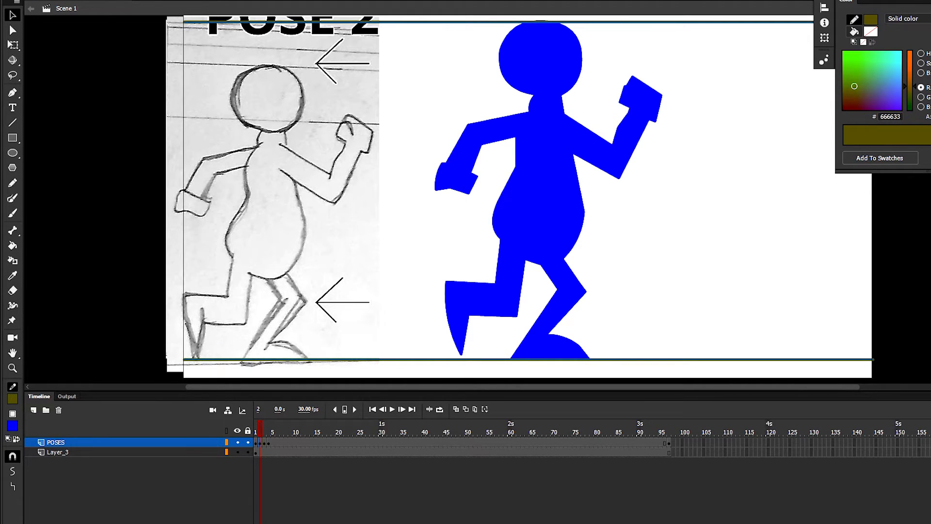
{"action": "right_click", "coordinate": [386, 359]}
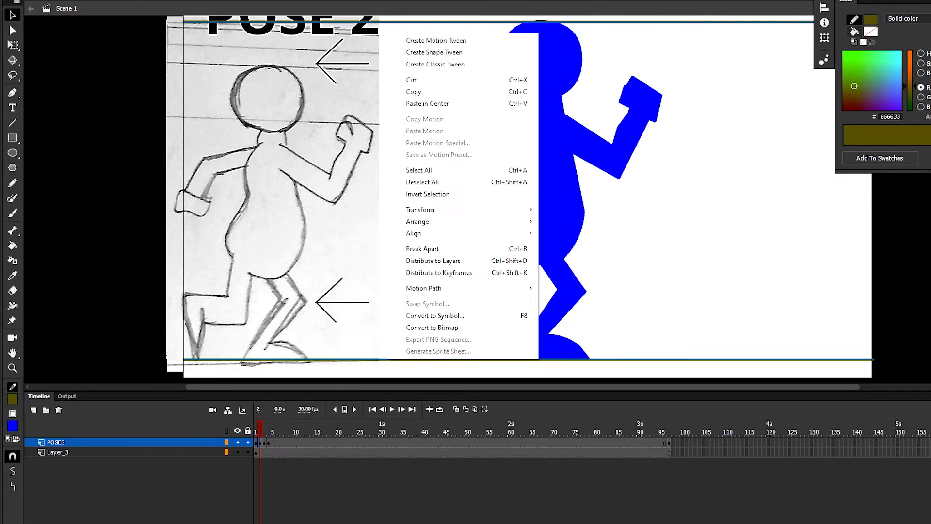
{"action": "left_click", "coordinate": [408, 91]}
{"action": "left_click", "coordinate": [256, 443]}
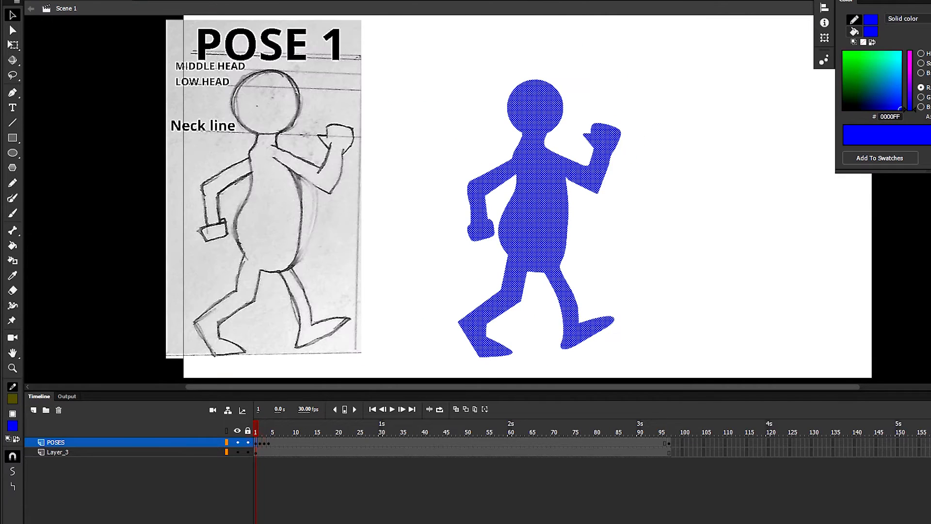
{"action": "right_click", "coordinate": [412, 308]}
{"action": "left_click", "coordinate": [437, 353]}
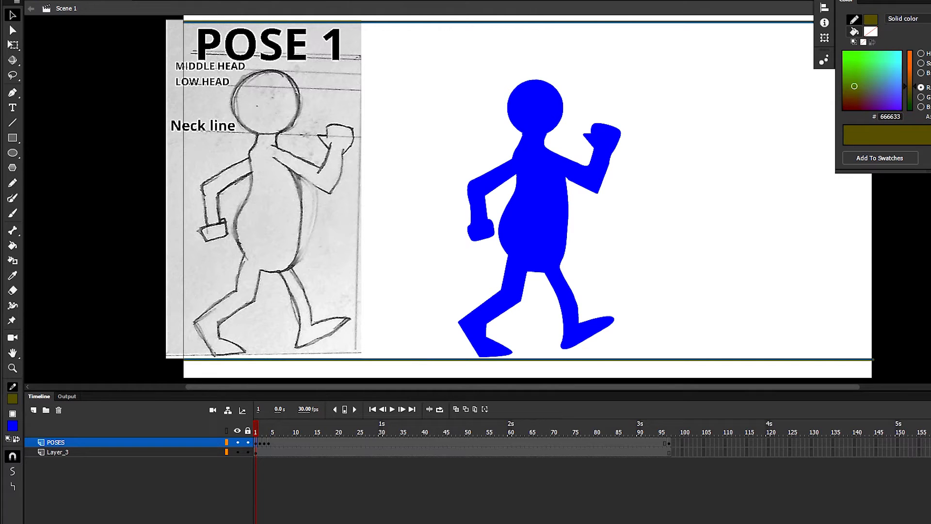
Step: Scale the blue figure up slightly with Free Transform and move it so its feet rest on the lower guide line
{"action": "left_click_drag", "start_coordinate": [444, 65], "coordinate": [663, 357]}
{"action": "key", "text": "q"}
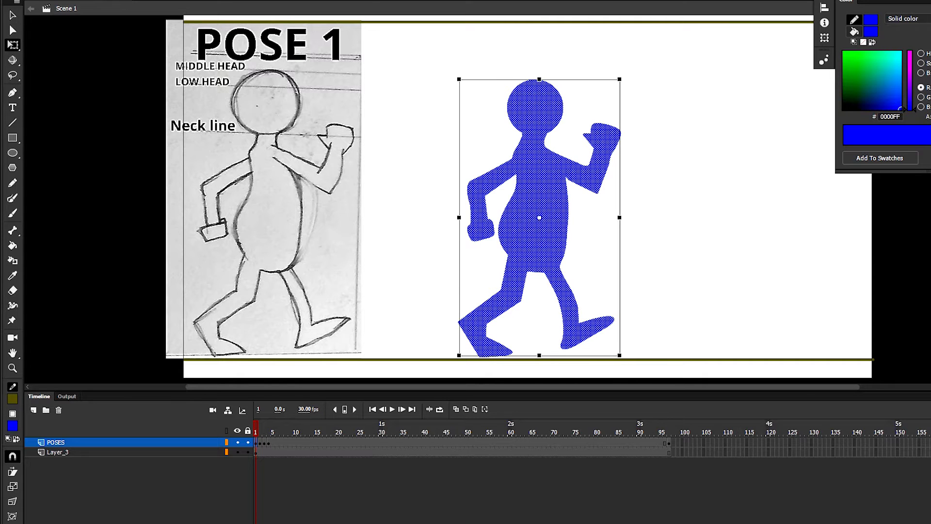
{"action": "left_click_drag", "start_coordinate": [620, 80], "coordinate": [628, 66]}
{"action": "left_click_drag", "start_coordinate": [530, 137], "coordinate": [530, 127]}
{"action": "left_click", "coordinate": [668, 120]}
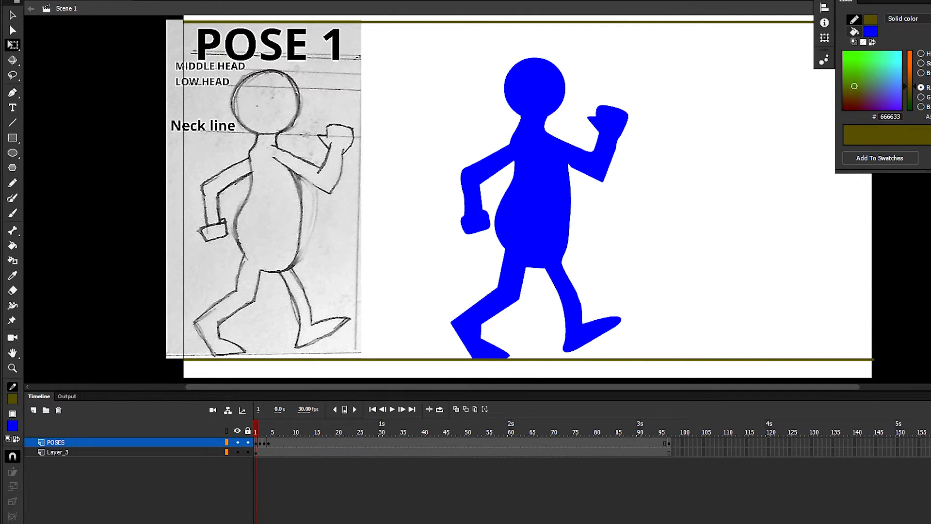
Step: Delete the lower and upper horizontal guide lines in frame 1 of the POSES layer
{"action": "left_click", "coordinate": [526, 359]}
{"action": "key", "text": "Delete"}
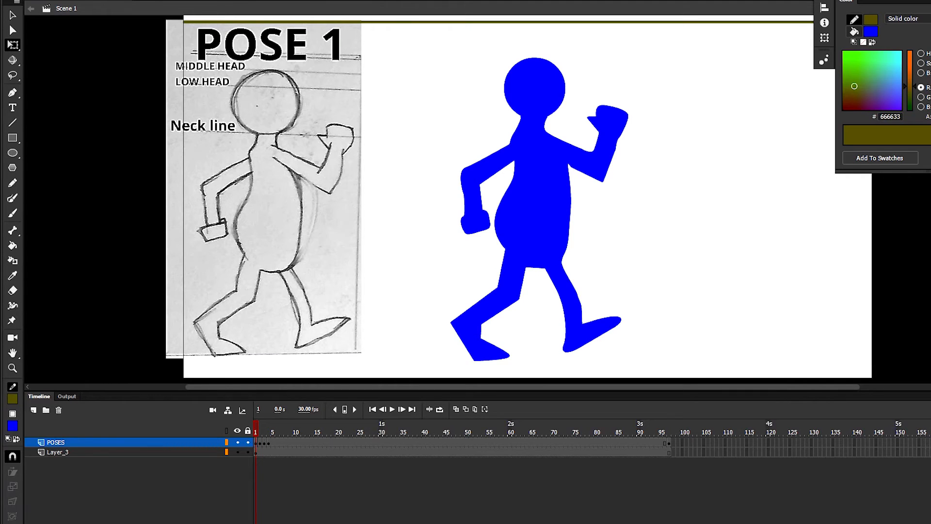
{"action": "left_click", "coordinate": [440, 22]}
{"action": "key", "text": "Delete"}
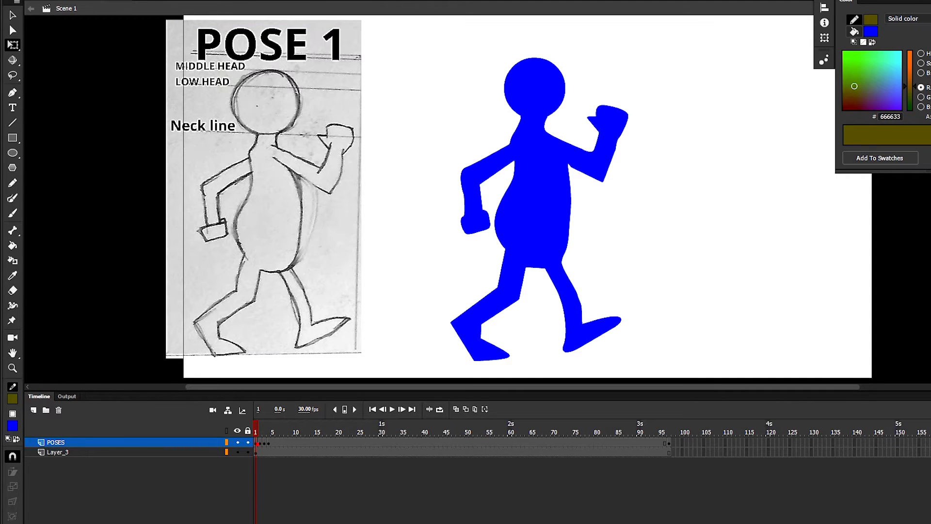
{"action": "left_click", "coordinate": [535, 208]}
Step: Delete both horizontal guide lines from the Pose 2 drawing in frame 2
{"action": "left_click", "coordinate": [260, 442]}
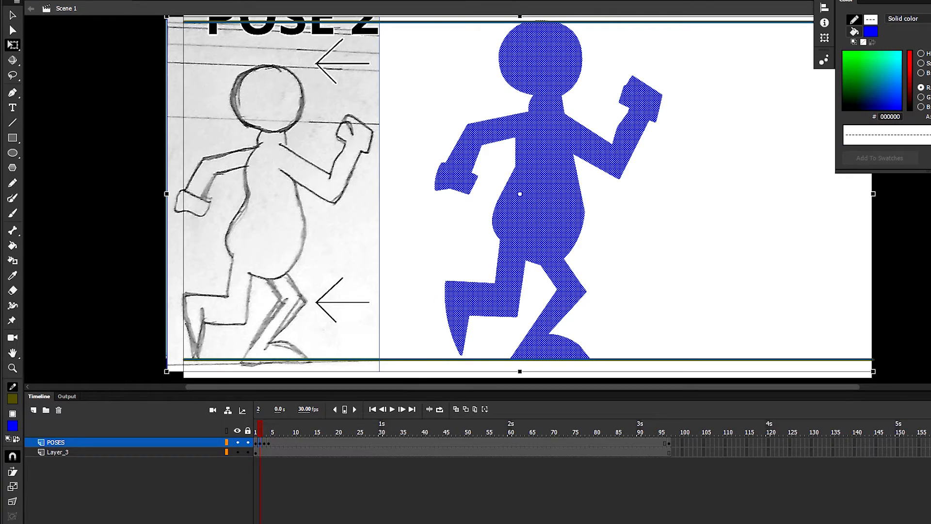
{"action": "left_click", "coordinate": [449, 236]}
{"action": "left_click", "coordinate": [435, 359]}
{"action": "key", "text": "Delete"}
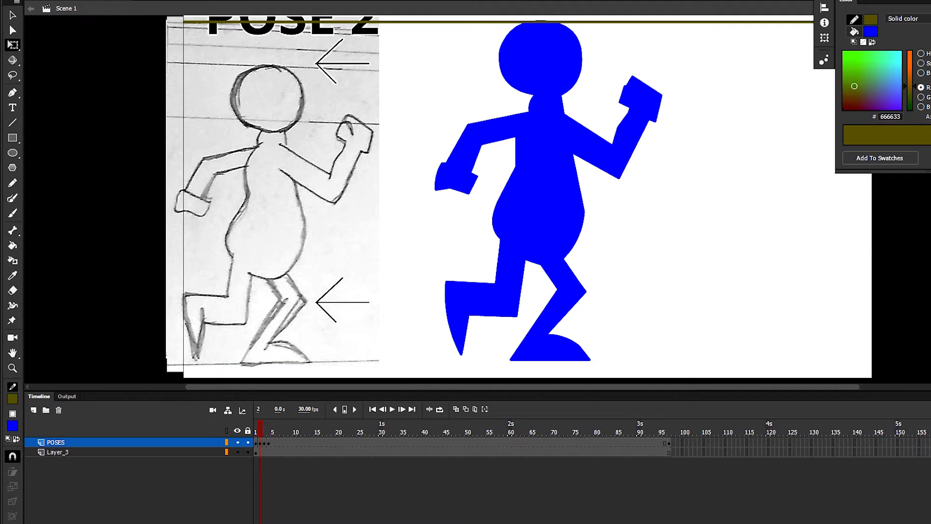
{"action": "left_click", "coordinate": [480, 23]}
{"action": "key", "text": "Delete"}
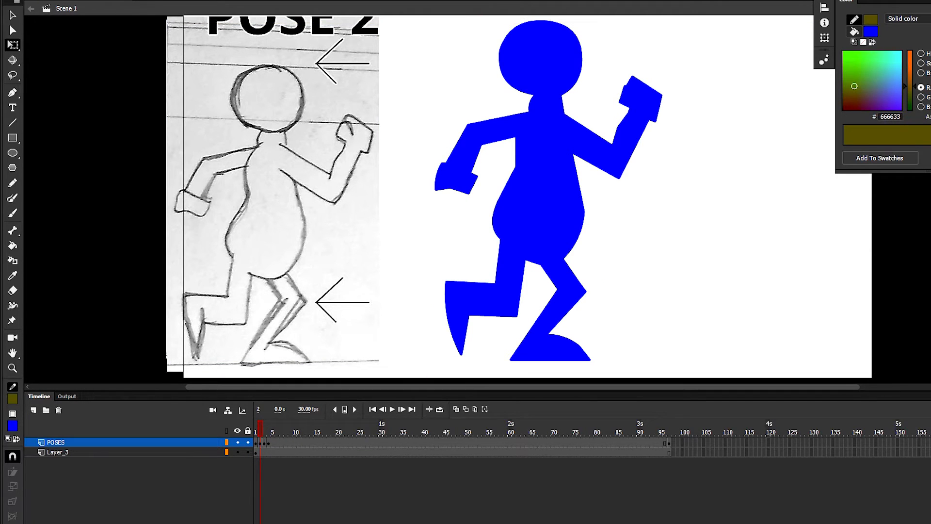
Step: Remove both horizontal guide lines from the Pose 03 drawing in frame 3
{"action": "left_click", "coordinate": [264, 443]}
{"action": "left_click", "coordinate": [413, 369]}
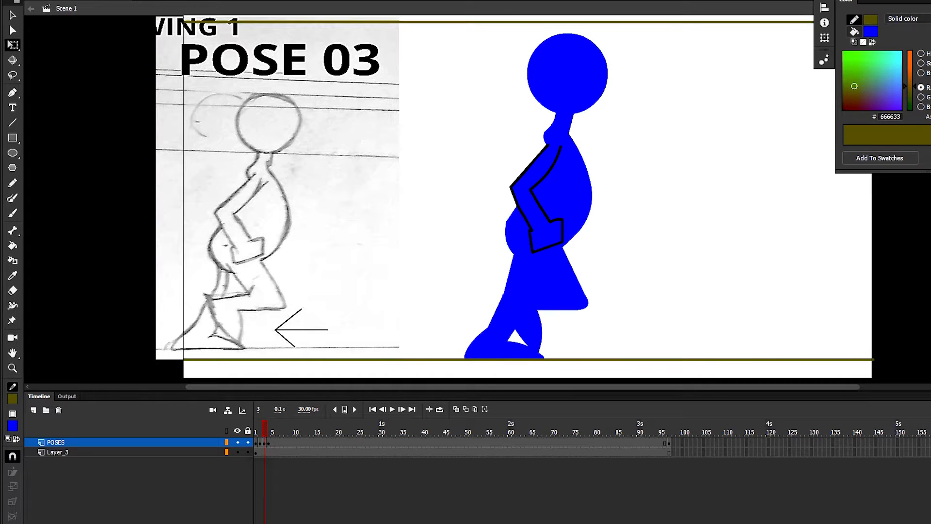
{"action": "left_click", "coordinate": [414, 359]}
{"action": "key", "text": "Delete"}
{"action": "key", "text": "Delete"}
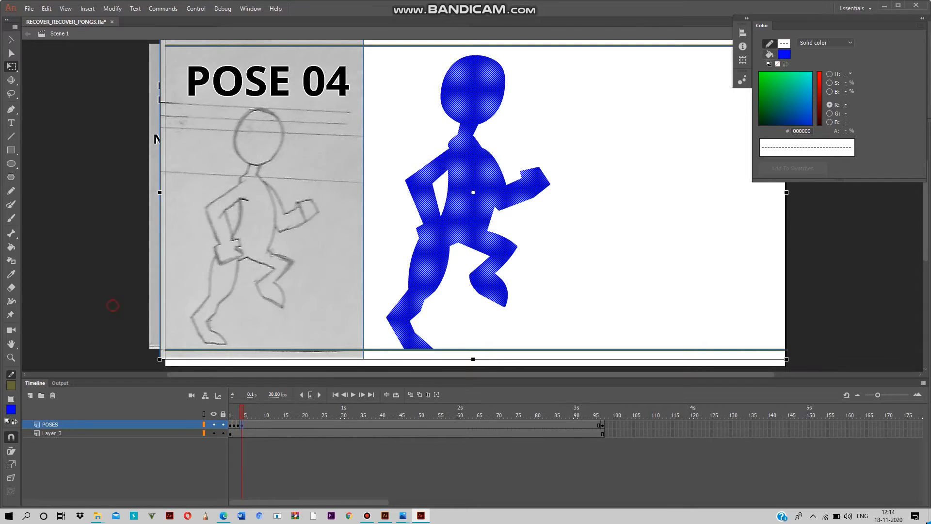
Step: Delete the two horizontal guide lines from the Pose 04 drawing in frame 4
{"action": "left_click", "coordinate": [113, 305]}
{"action": "left_click", "coordinate": [387, 349]}
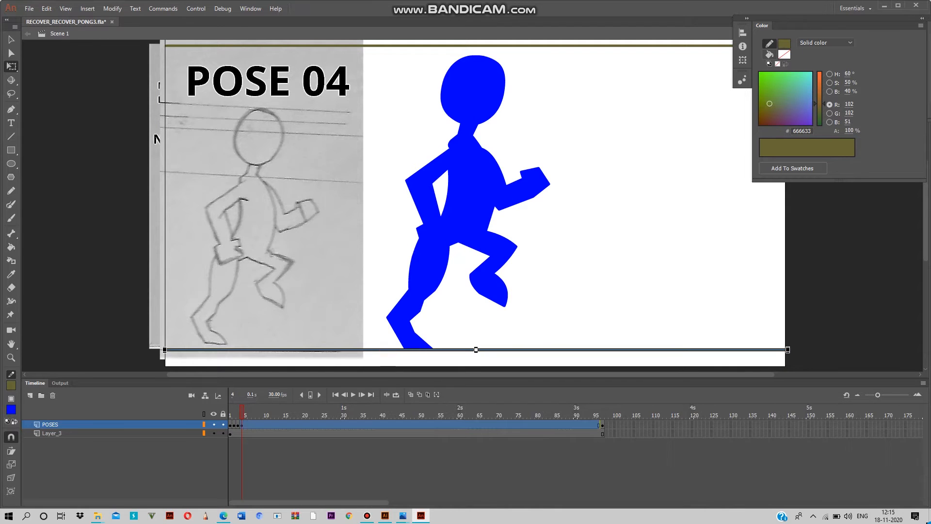
{"action": "key", "text": "Delete"}
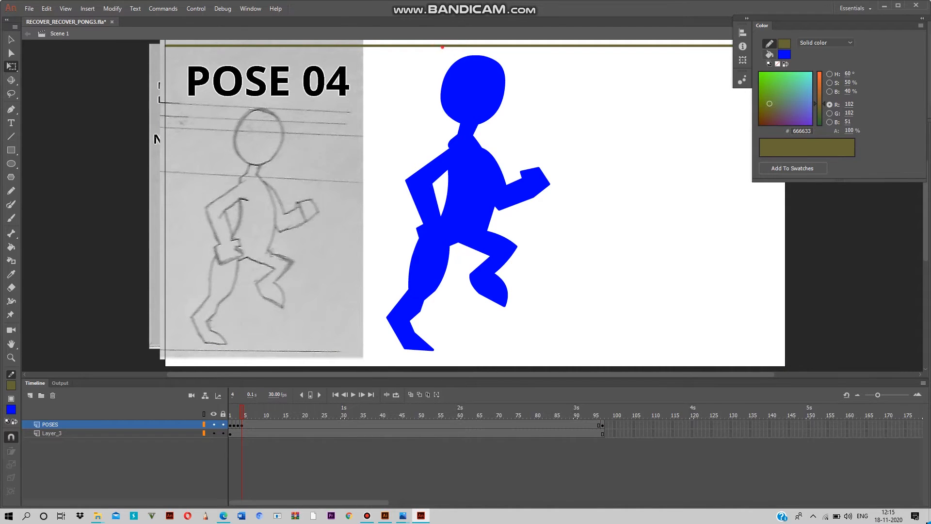
{"action": "key", "text": "Delete"}
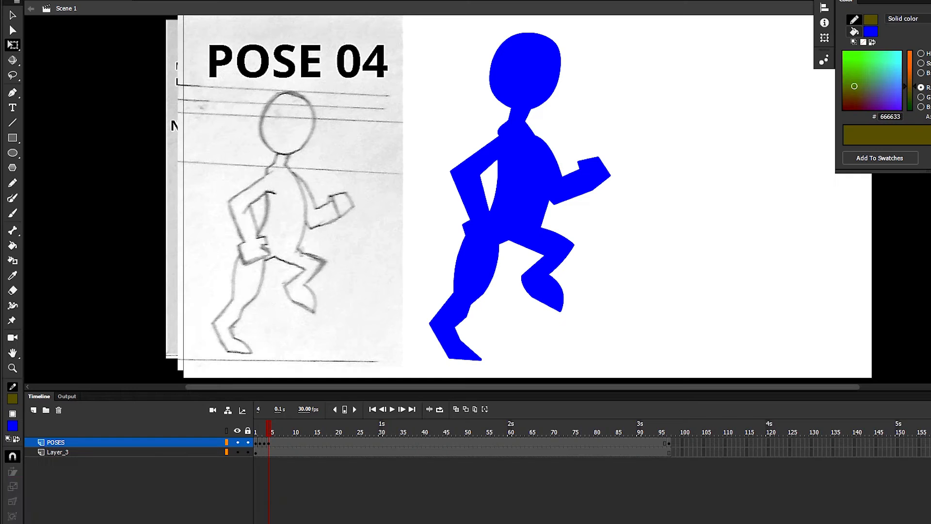
Step: Delete the hand-drawn reference sketches behind the poses in frames 4 to 1, leaving only the blue figures
{"action": "left_click", "coordinate": [156, 502]}
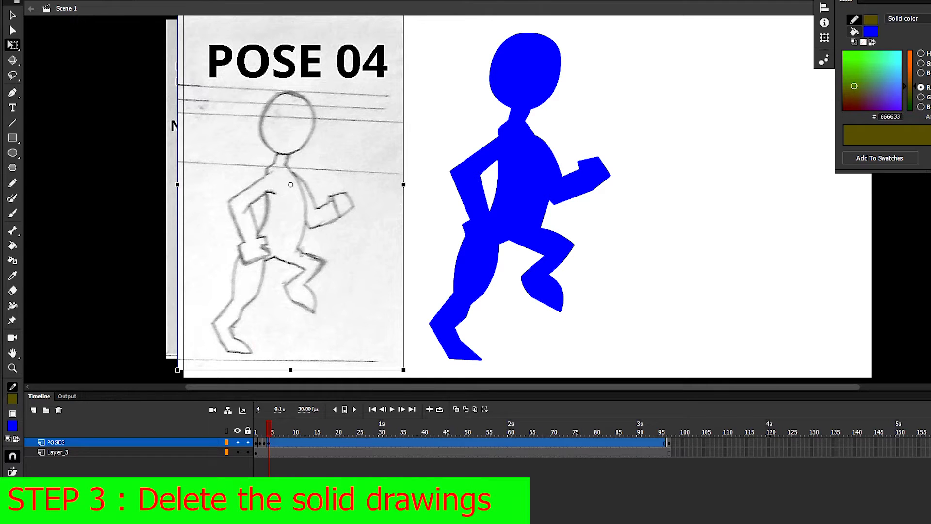
{"action": "key", "text": "Delete"}
{"action": "left_click", "coordinate": [258, 342]}
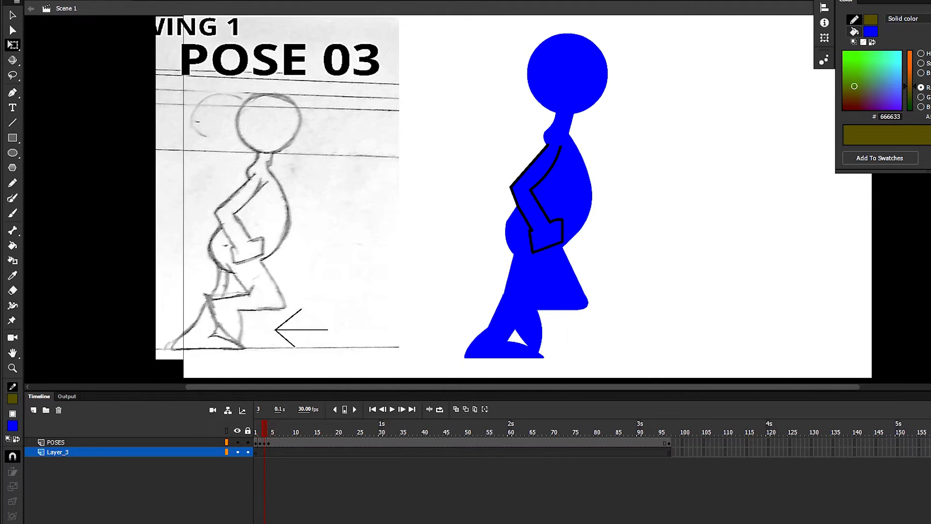
{"action": "left_click", "coordinate": [270, 327]}
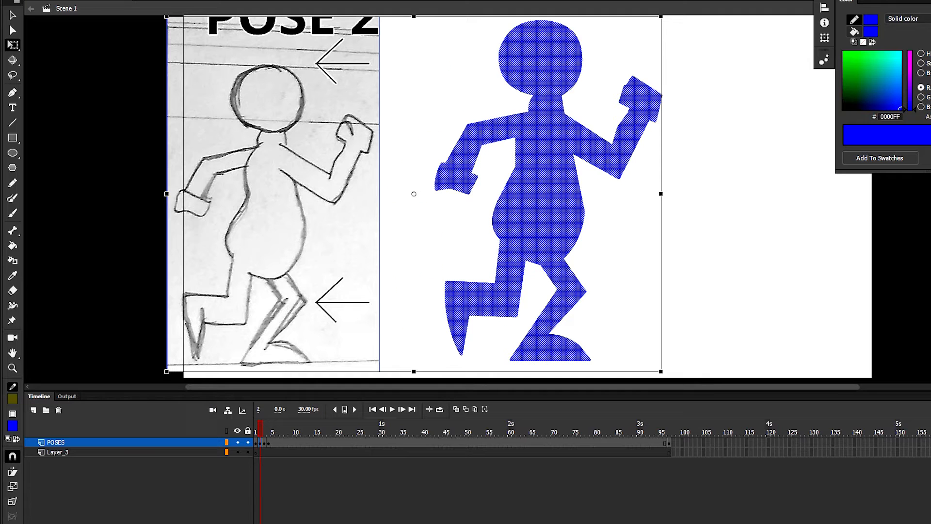
{"action": "left_click", "coordinate": [139, 276]}
{"action": "left_click", "coordinate": [242, 281]}
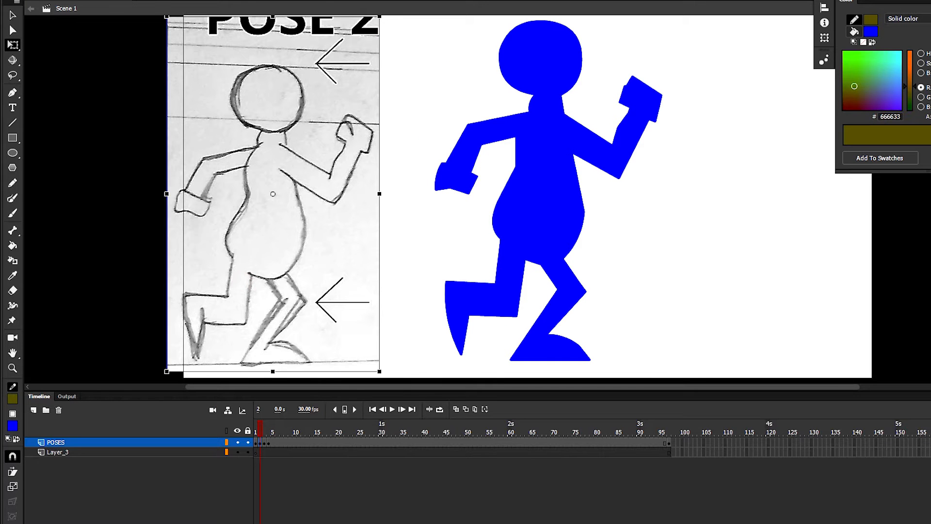
{"action": "key", "text": "Delete"}
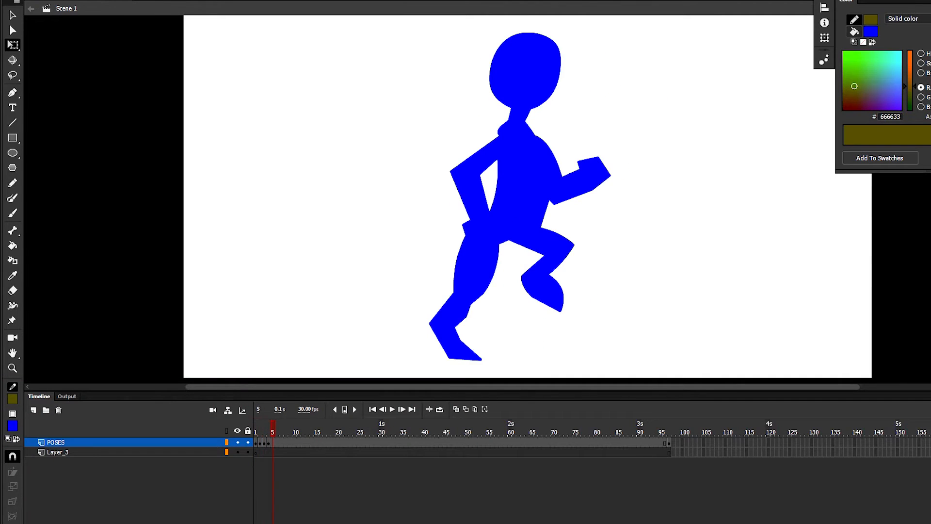
Step: Play the four-pose animation from frame 1, scrub through its keyframes and return to frame 1
{"action": "mouse_move", "coordinate": [260, 427]}
{"action": "left_mouse_down"}
{"action": "mouse_move", "coordinate": [278, 428]}
{"action": "mouse_move", "coordinate": [256, 427]}
{"action": "left_mouse_up"}
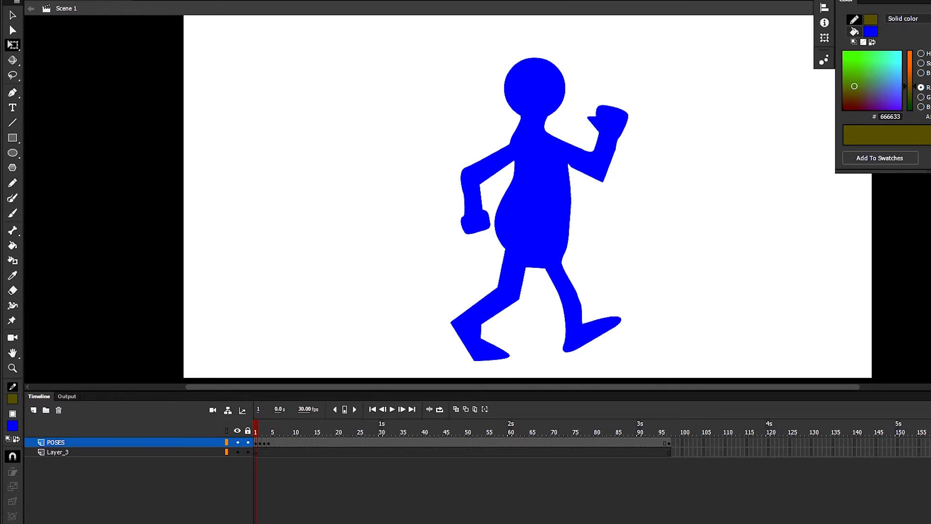
{"action": "left_click", "coordinate": [391, 409]}
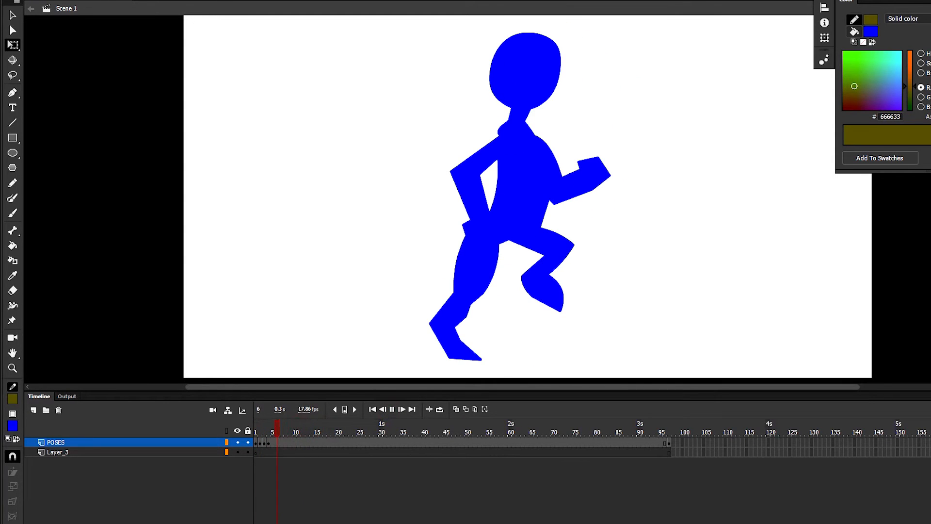
{"action": "left_click", "coordinate": [298, 427]}
{"action": "left_click_drag", "start_coordinate": [298, 427], "coordinate": [256, 427]}
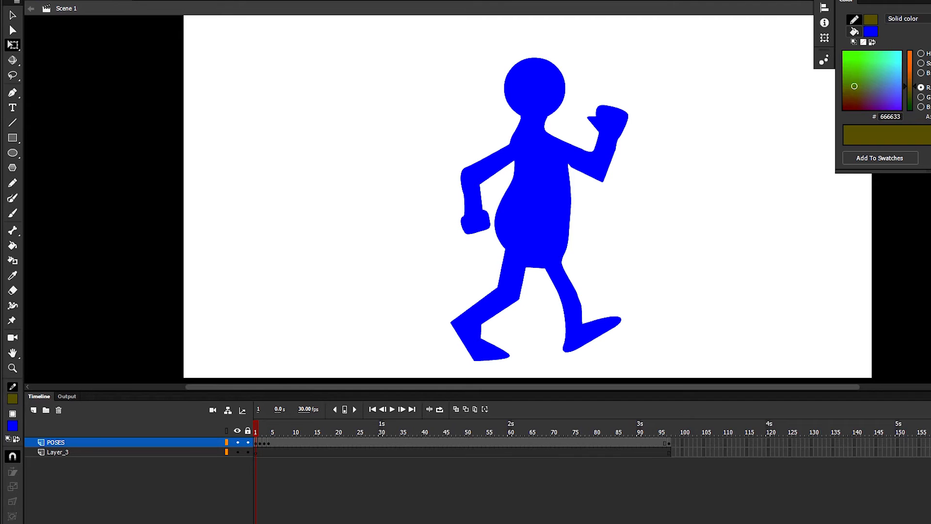
{"action": "left_click", "coordinate": [264, 430]}
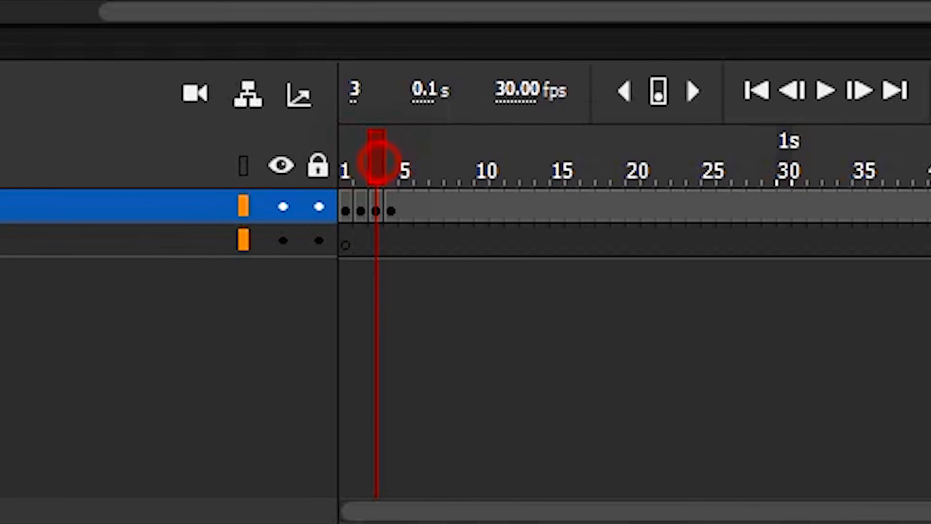
{"action": "left_click_drag", "start_coordinate": [379, 161], "coordinate": [346, 145]}
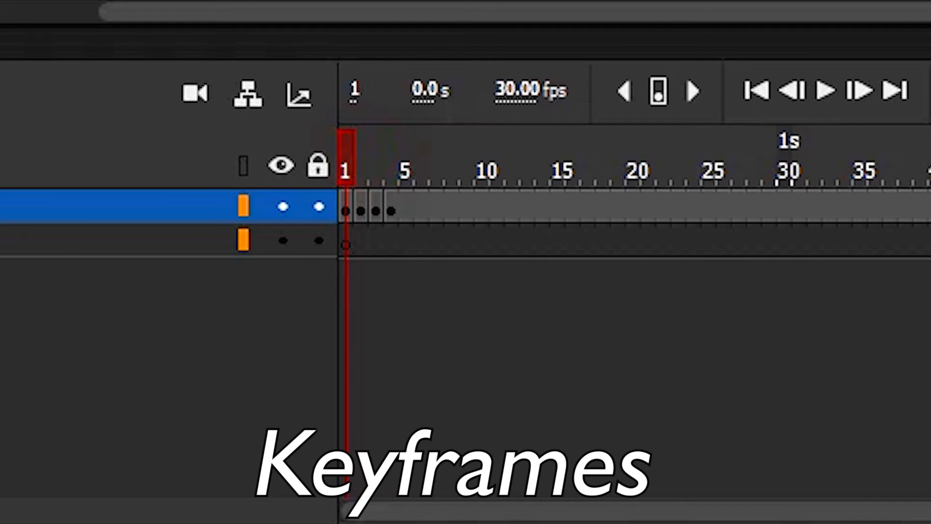
Step: Duplicate the four pose keyframes in frames 1–4 of the POSES layer onto frames 5–8
{"action": "left_click", "coordinate": [345, 208]}
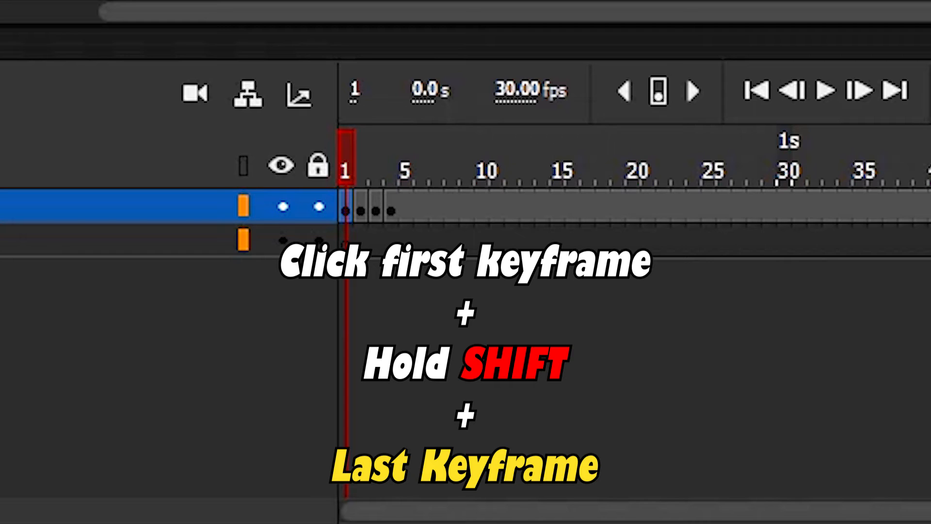
{"action": "left_click", "coordinate": [391, 210], "text": "shift"}
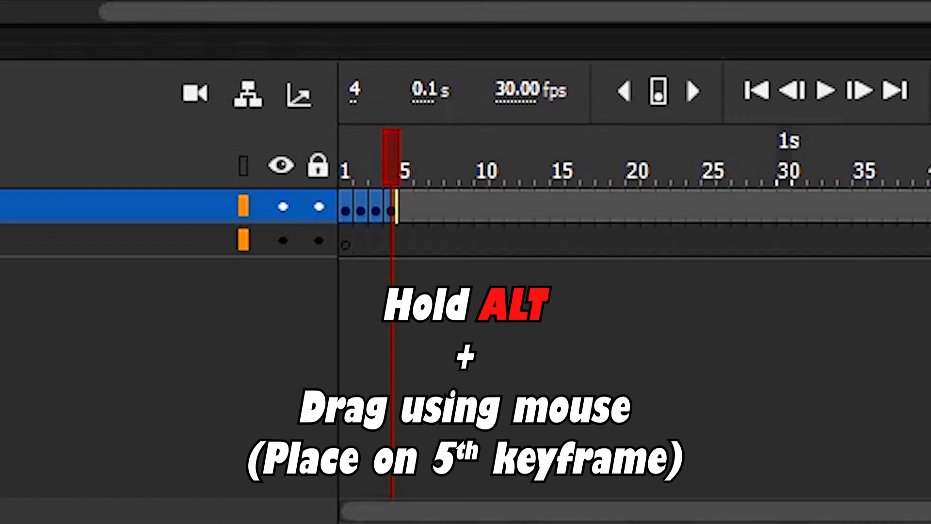
{"action": "left_click_drag", "start_coordinate": [391, 208], "coordinate": [451, 209]}
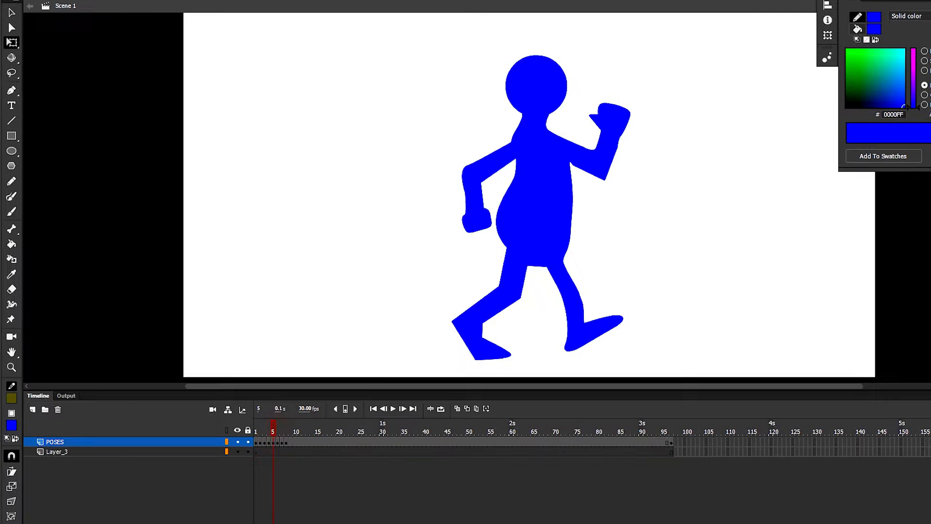
Step: Step through frames 1 to 8 to check the repeated run poses, and return to frame 1
{"action": "key", "text": "comma"}
{"action": "key", "text": "comma"}
{"action": "key", "text": "comma"}
{"action": "key", "text": "comma"}
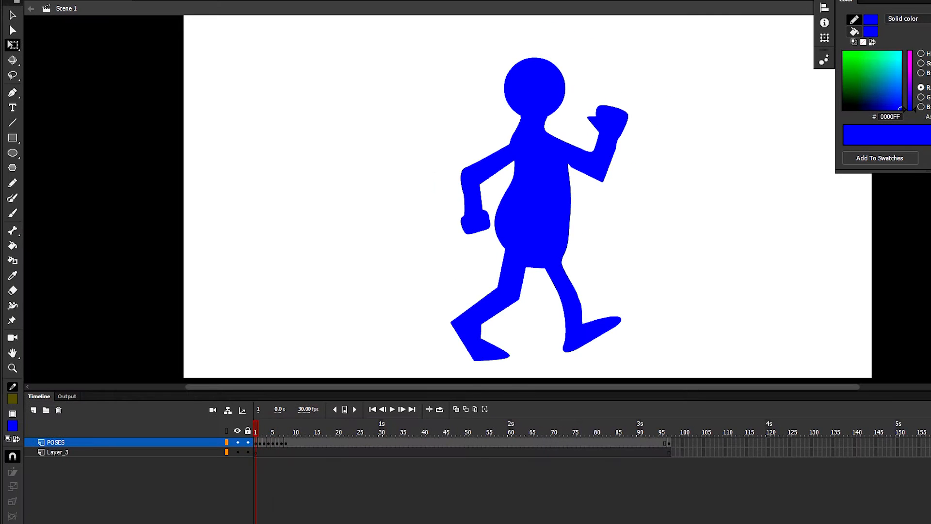
{"action": "key", "text": "period"}
{"action": "key", "text": "period"}
{"action": "key", "text": "period"}
{"action": "key", "text": "ctrl+a"}
{"action": "key", "text": "period"}
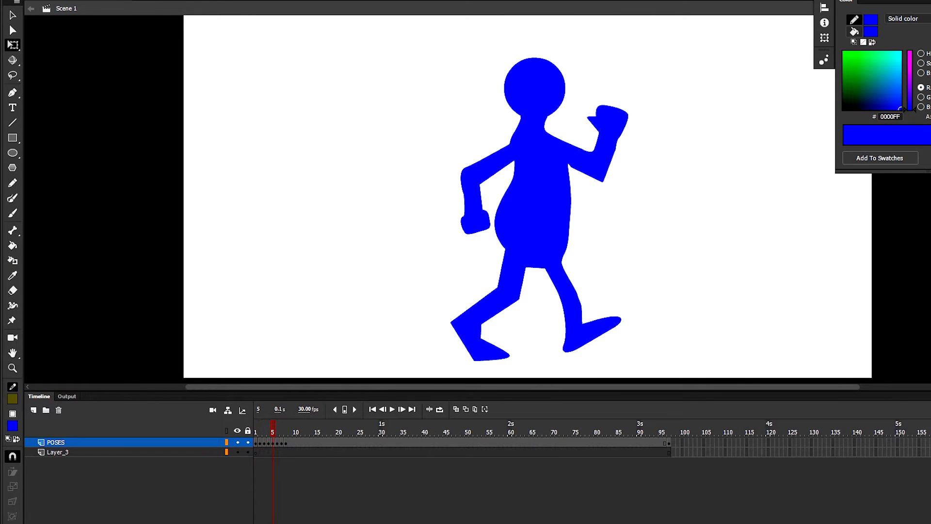
{"action": "key", "text": "period"}
{"action": "key", "text": "period"}
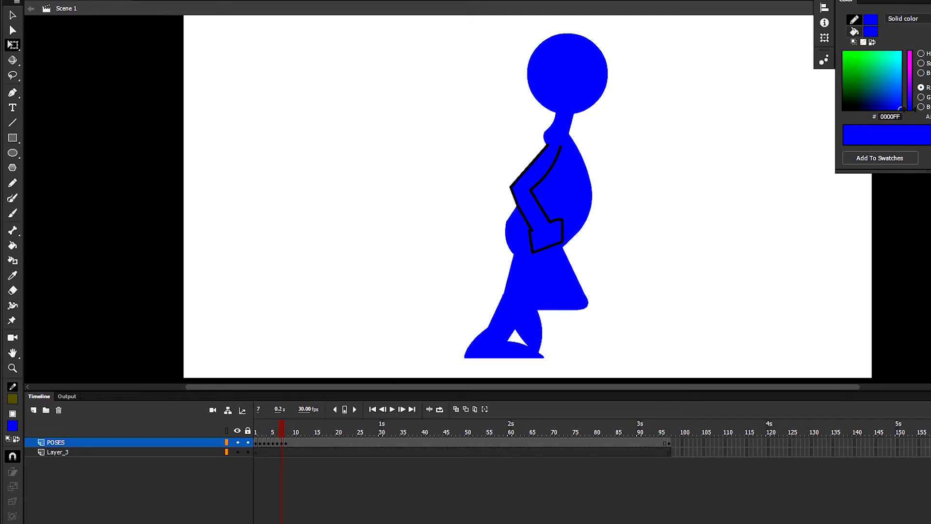
{"action": "key", "text": "period"}
{"action": "key", "text": "shift+comma"}
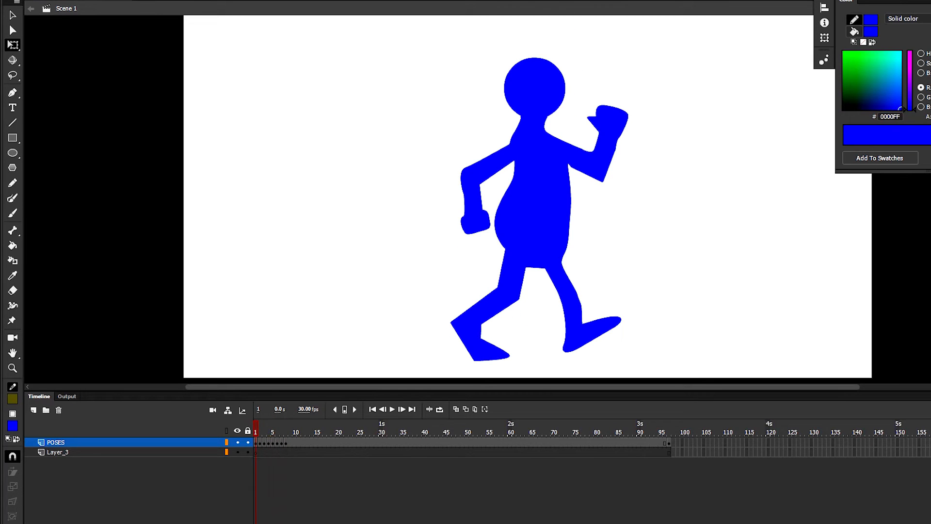
Step: Duplicate keyframes 1–8 of the POSES layer onto frames 9–16 and return to frame 1
{"action": "key", "text": "ctrl+a"}
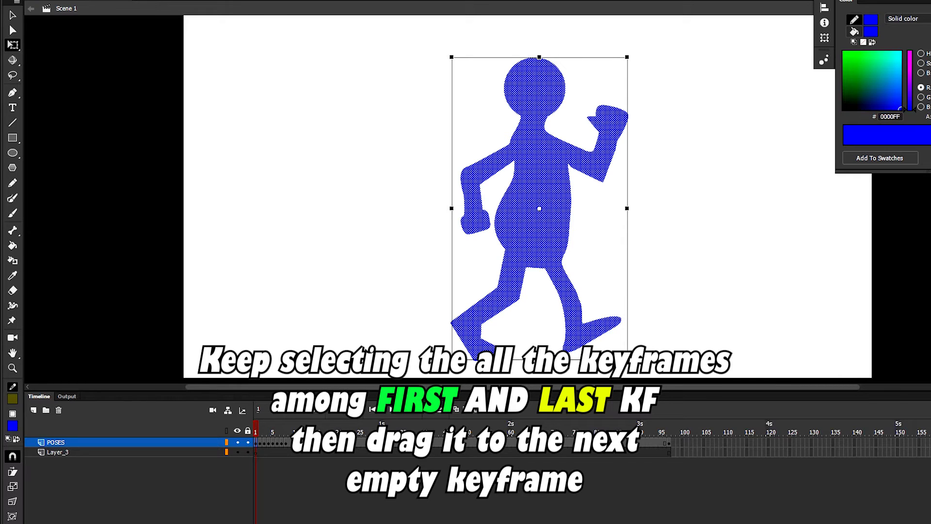
{"action": "left_click", "coordinate": [286, 443], "text": "shift"}
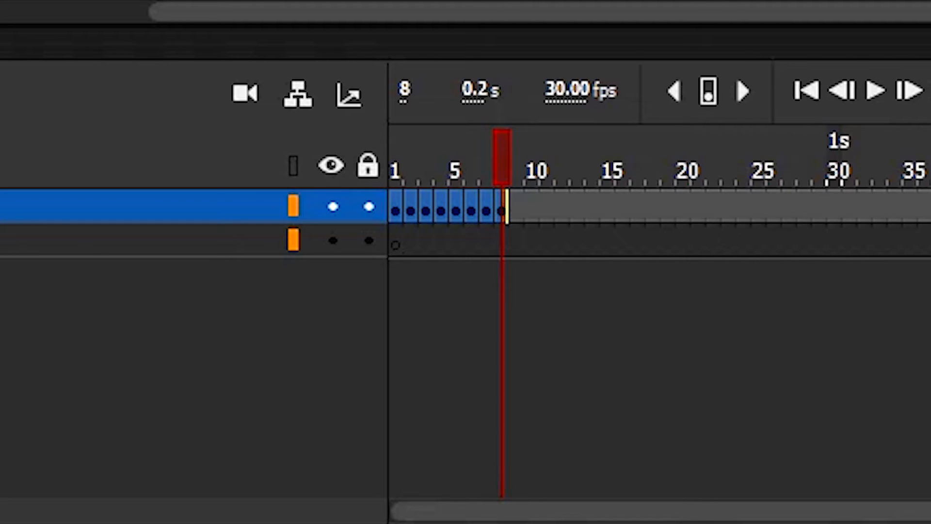
{"action": "left_click_drag", "start_coordinate": [405, 208], "coordinate": [532, 208]}
{"action": "left_click_drag", "start_coordinate": [539, 149], "coordinate": [395, 149]}
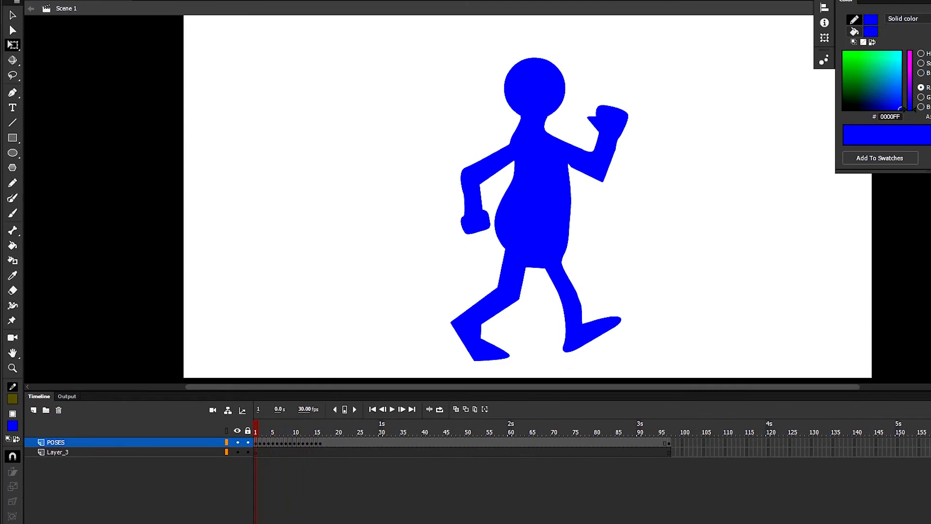
Step: Duplicate keyframes 1–16 of the POSES layer onto frames 17–32
{"action": "left_click_drag", "start_coordinate": [255, 430], "coordinate": [350, 443]}
{"action": "left_click", "coordinate": [255, 444]}
{"action": "left_click", "coordinate": [320, 443], "text": "shift"}
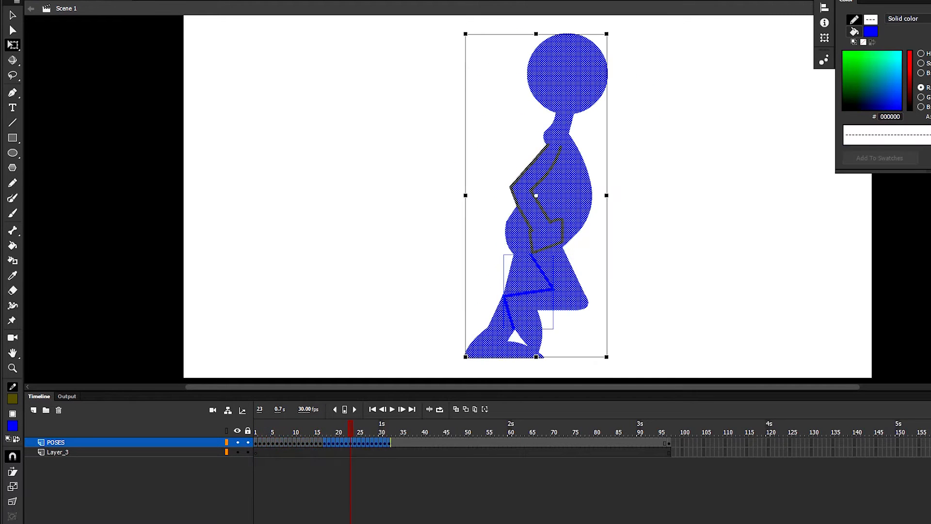
Step: Duplicate keyframes 1–32 of the POSES layer onto frames 33–64
{"action": "left_click", "coordinate": [256, 443]}
{"action": "left_click", "coordinate": [389, 443], "text": "shift"}
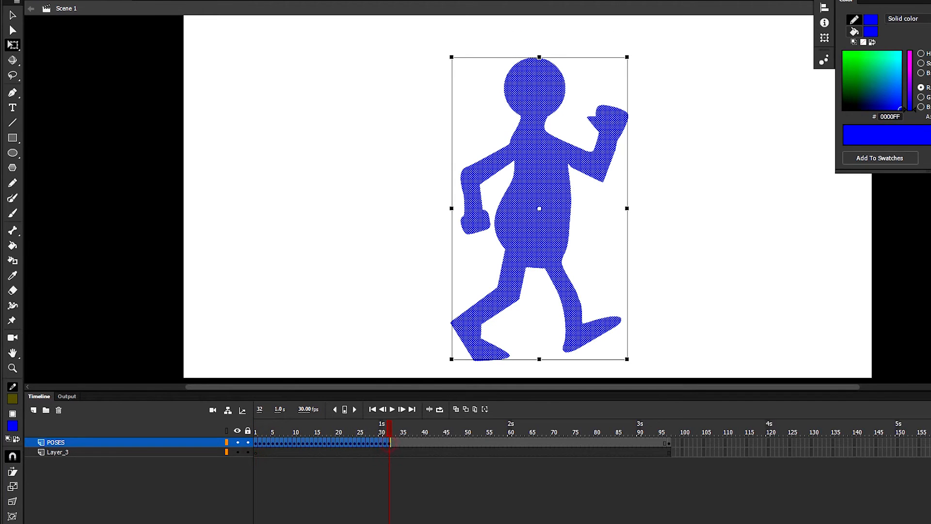
{"action": "left_click_drag", "start_coordinate": [323, 443], "coordinate": [461, 443]}
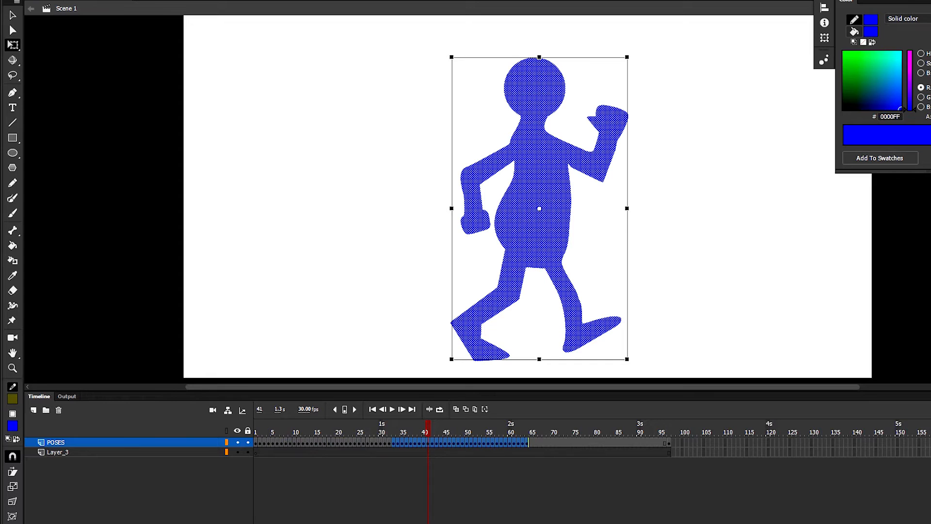
Step: Duplicate keyframes 1–64 of the POSES layer onto frames 65–128 and return to frame 1
{"action": "left_click", "coordinate": [256, 443]}
{"action": "left_click", "coordinate": [528, 442], "text": "shift"}
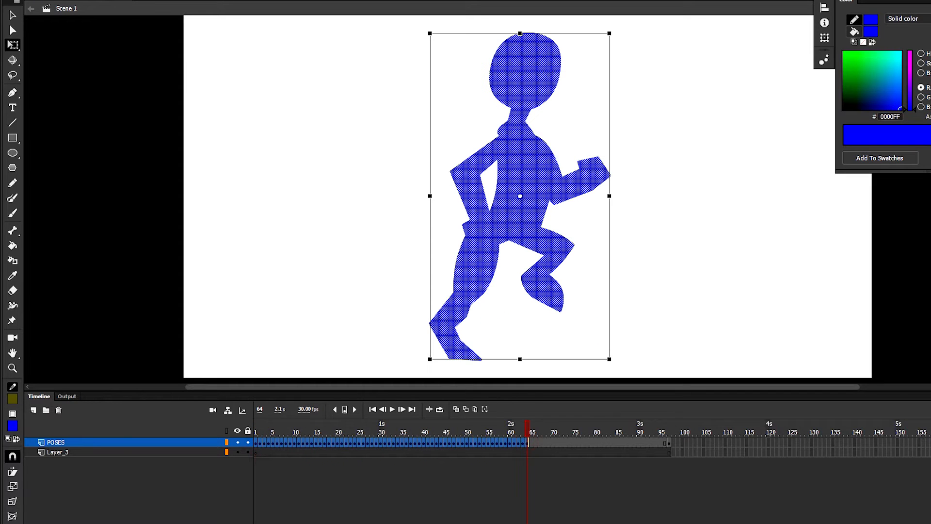
{"action": "left_click_drag", "start_coordinate": [367, 442], "coordinate": [644, 443]}
{"action": "left_click_drag", "start_coordinate": [557, 429], "coordinate": [256, 429]}
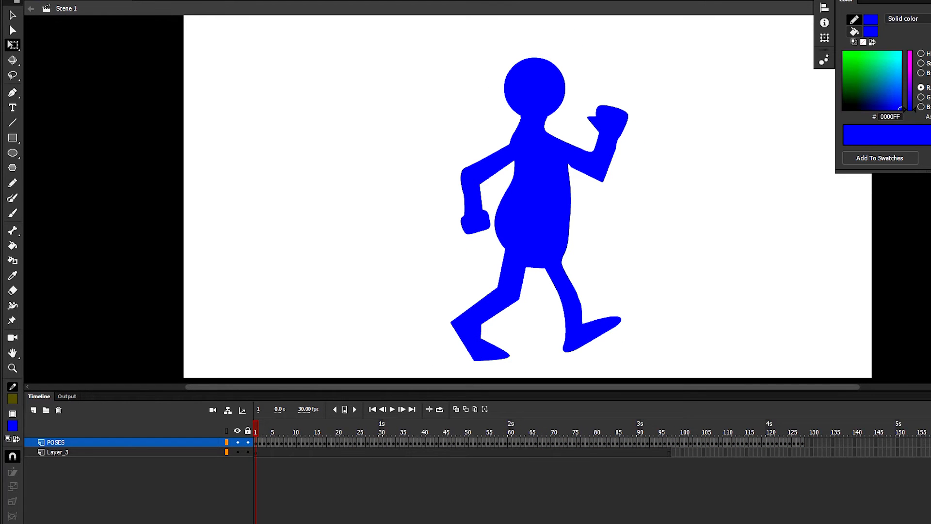
Step: Play the run animation, set the frame rate to 15 fps and return to frame 1
{"action": "key", "text": "Return"}
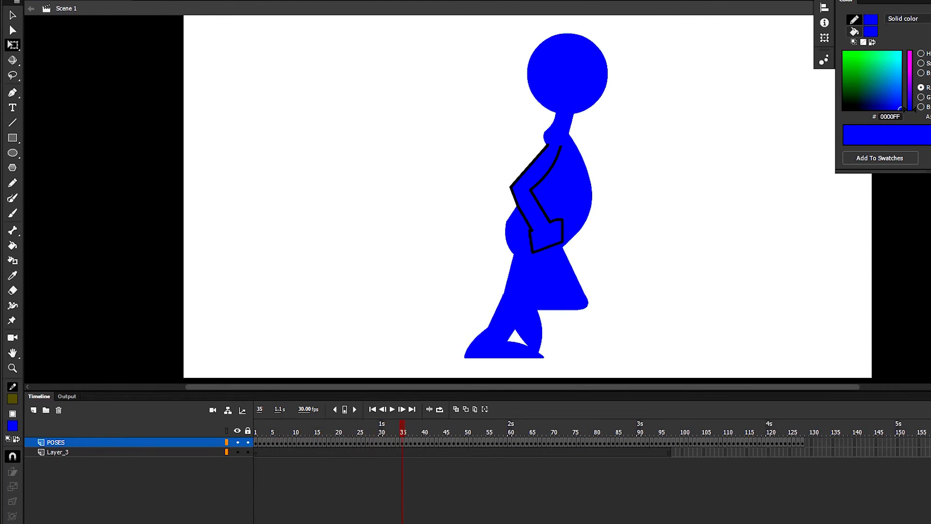
{"action": "left_click_drag", "start_coordinate": [507, 429], "coordinate": [256, 429]}
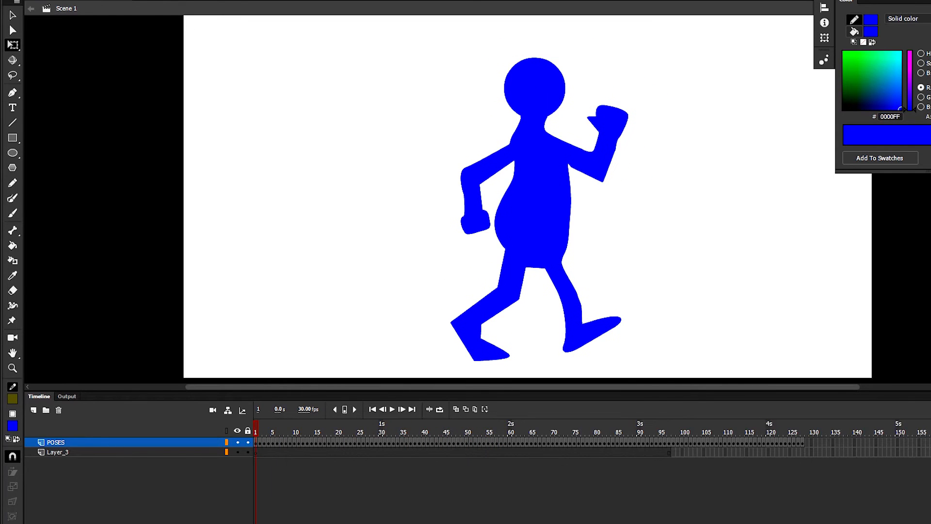
{"action": "left_click", "coordinate": [308, 409]}
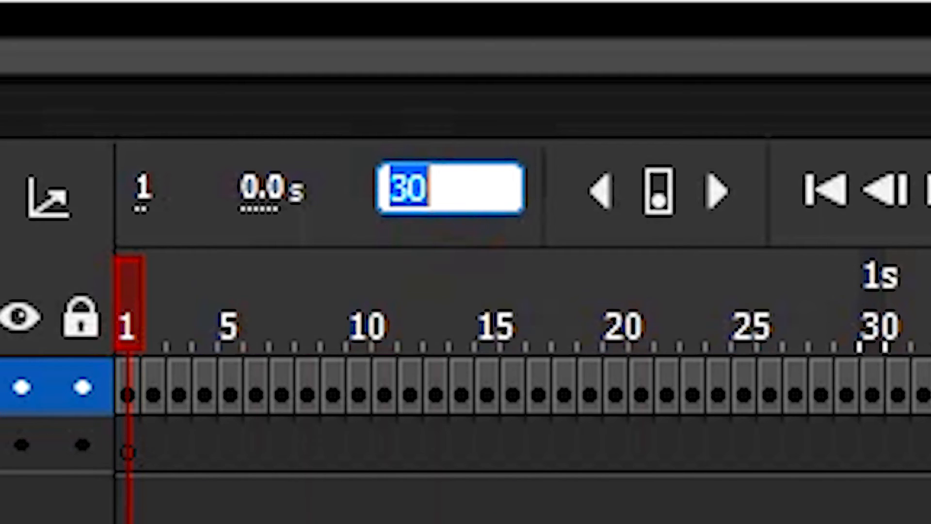
{"action": "type", "text": "15"}
{"action": "key", "text": "Return"}
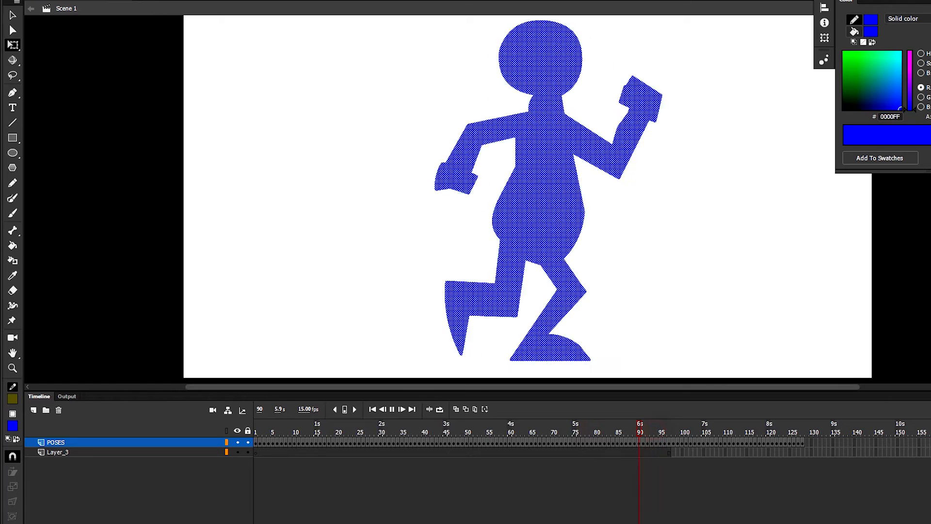
{"action": "left_click_drag", "start_coordinate": [640, 428], "coordinate": [256, 428]}
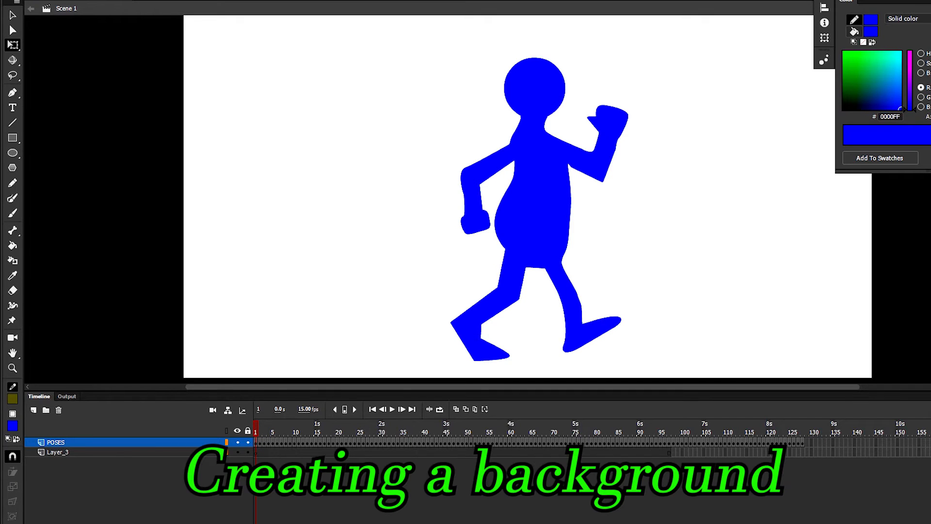
Step: Add two new layers and move both to the bottom of the layer stack, beneath Layer_3
{"action": "key", "text": "Return"}
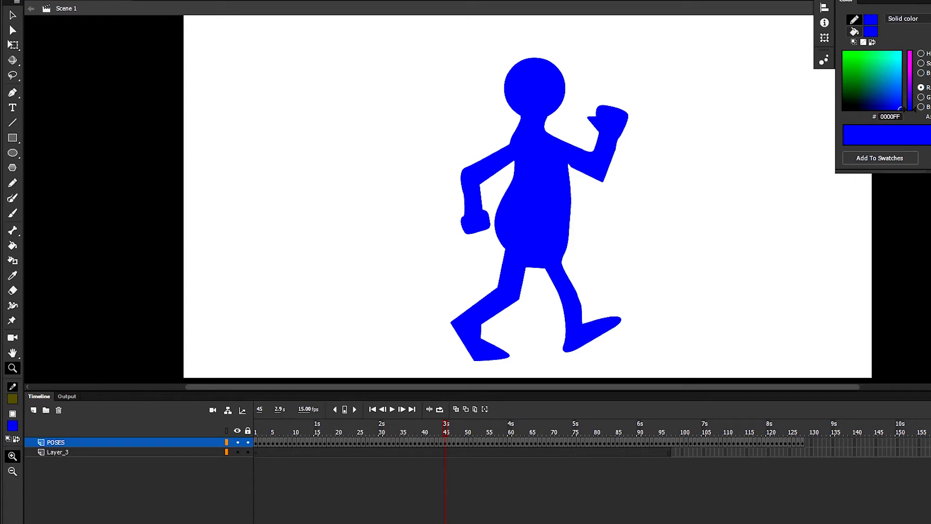
{"action": "left_click", "coordinate": [524, 267], "text": "alt"}
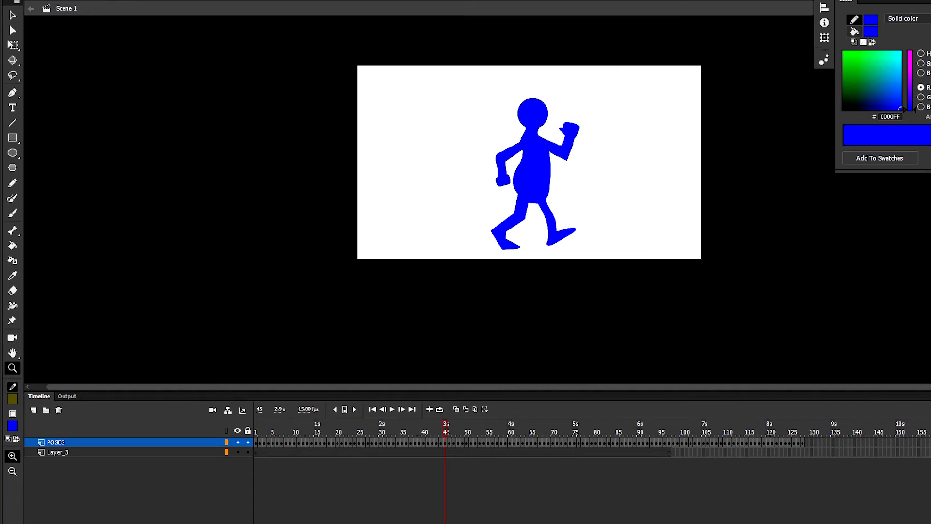
{"action": "key", "text": "v"}
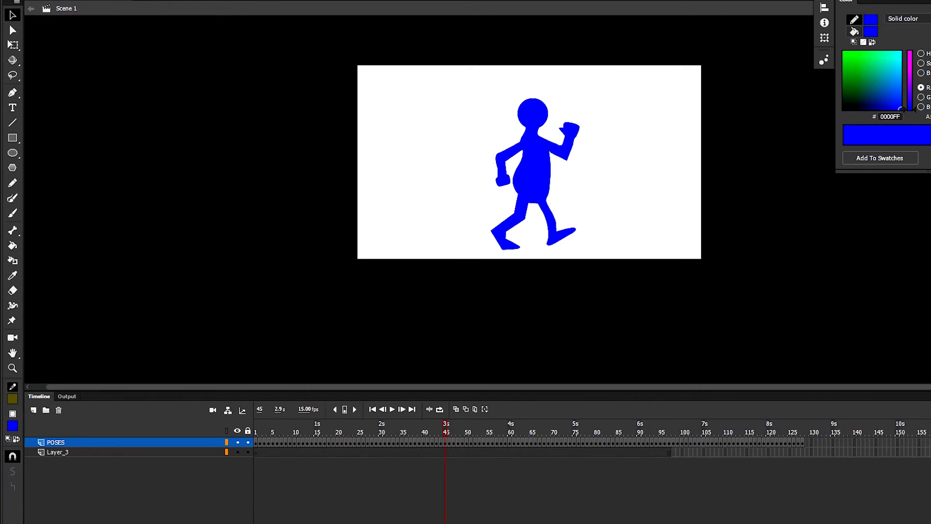
{"action": "left_click_drag", "start_coordinate": [445, 429], "coordinate": [256, 429]}
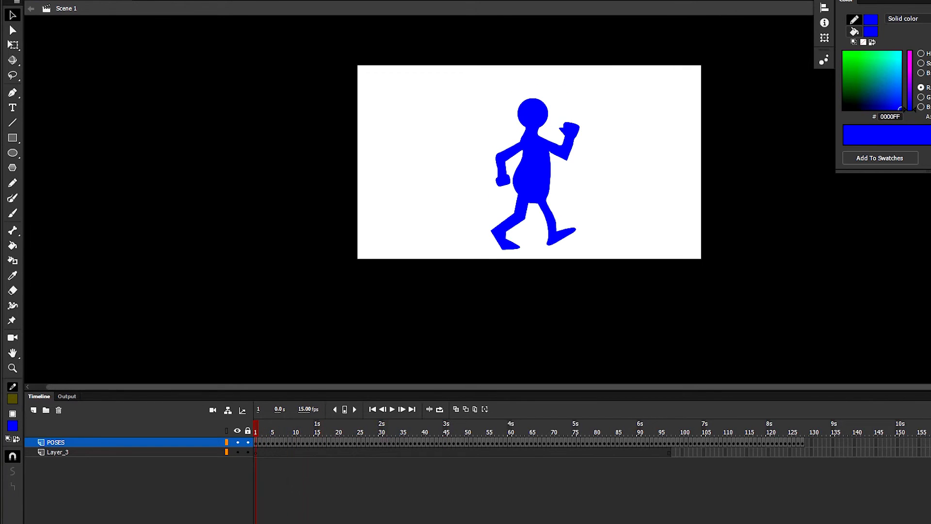
{"action": "left_click", "coordinate": [33, 410]}
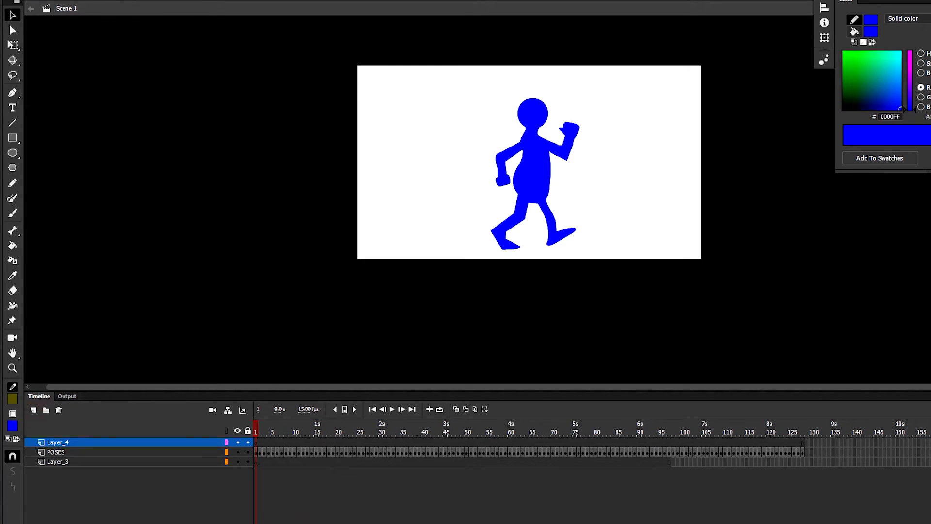
{"action": "left_click_drag", "start_coordinate": [34, 466], "coordinate": [35, 466]}
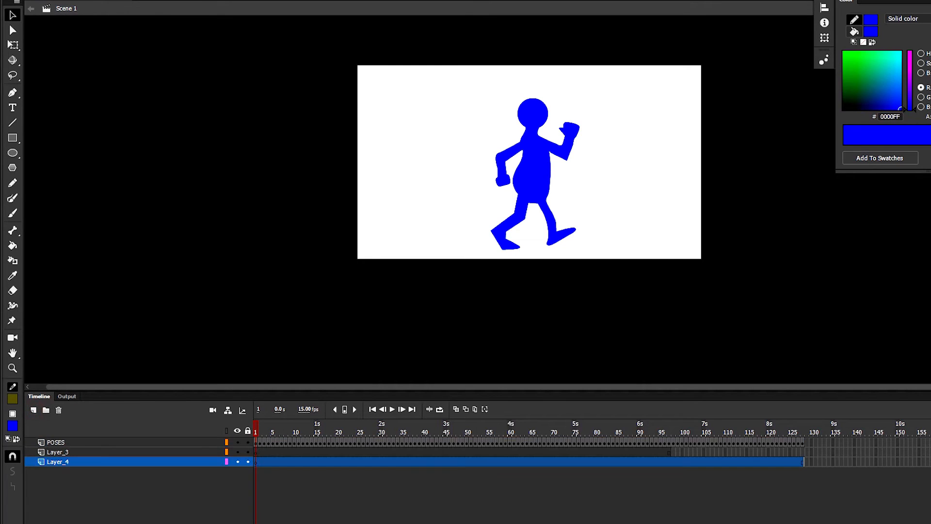
{"action": "left_click", "coordinate": [34, 410]}
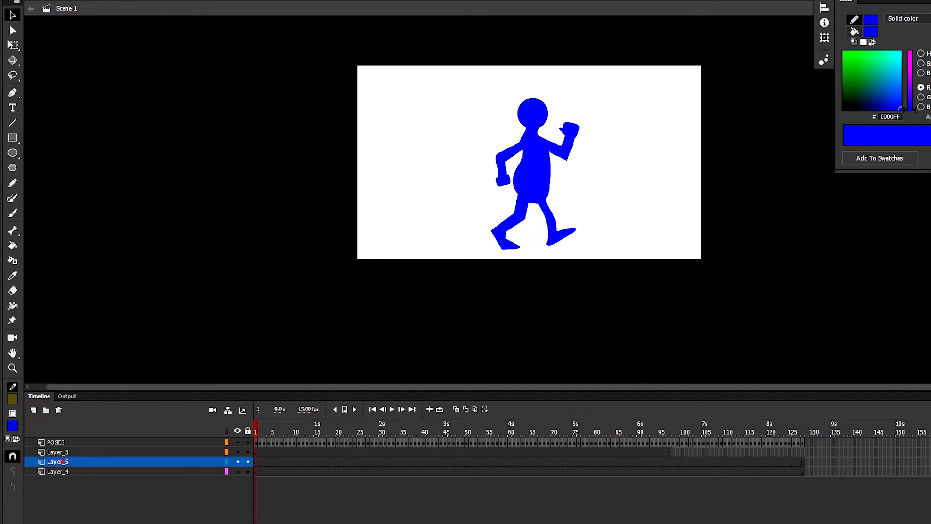
{"action": "left_click_drag", "start_coordinate": [62, 461], "coordinate": [63, 474]}
Step: Rename the upper of the two new layers as sky and the lower one as ground
{"action": "double_click", "coordinate": [65, 462]}
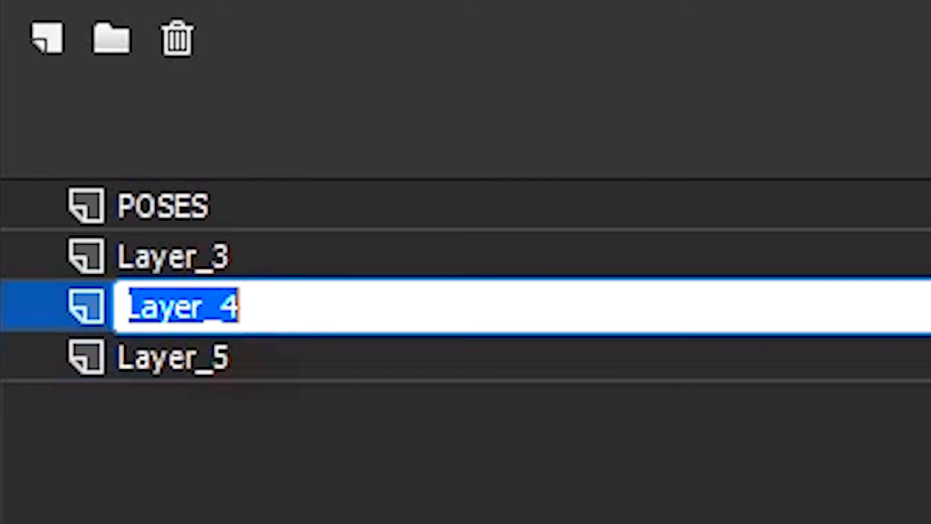
{"action": "type", "text": "sky"}
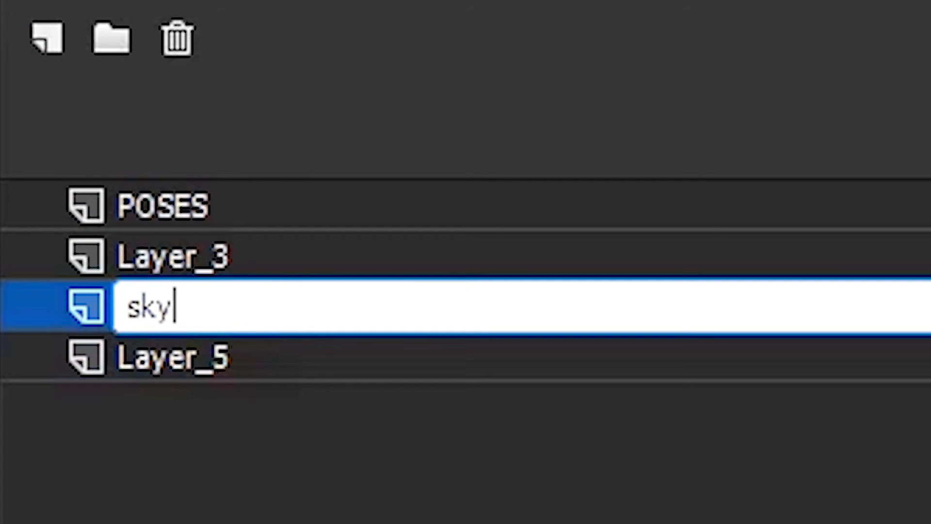
{"action": "double_click", "coordinate": [173, 363]}
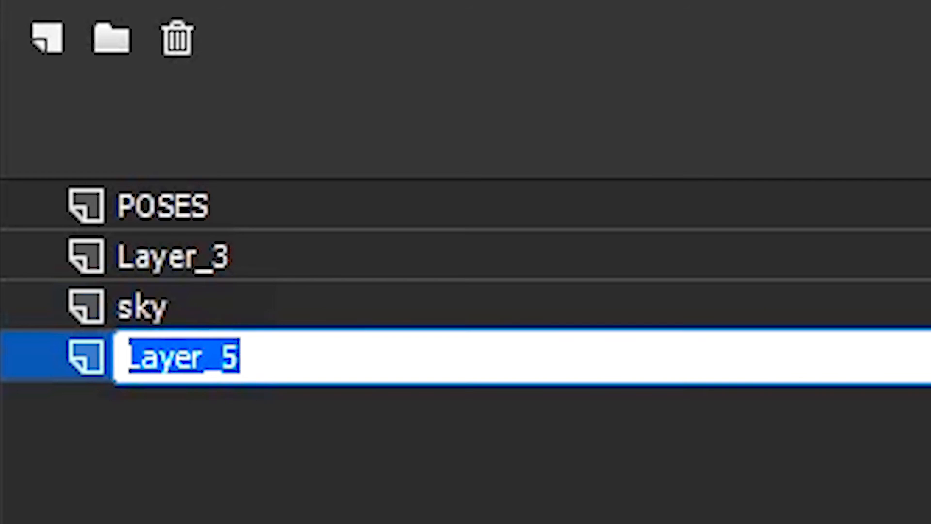
{"action": "type", "text": "ground"}
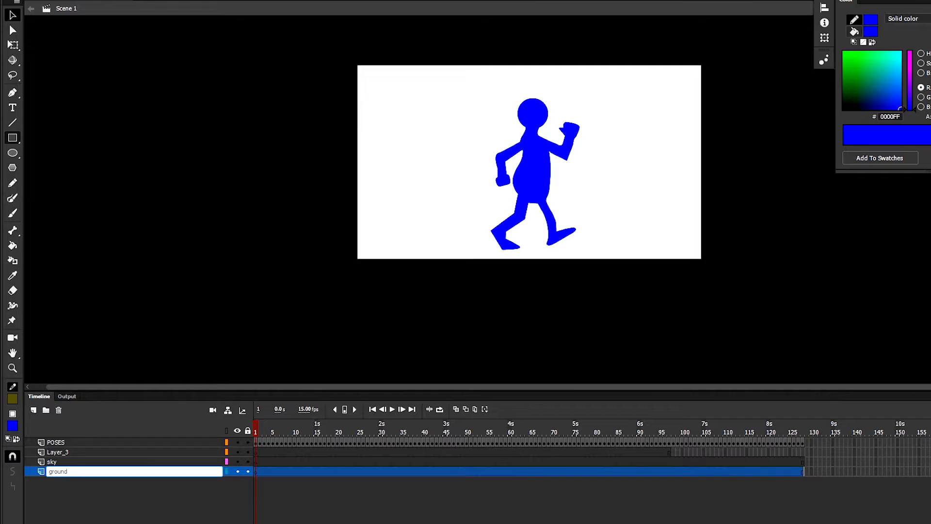
Step: Draw a thin blue rectangle on the ground layer beneath the runner's feet, spanning slightly more than the stage's width
{"action": "left_click", "coordinate": [12, 137]}
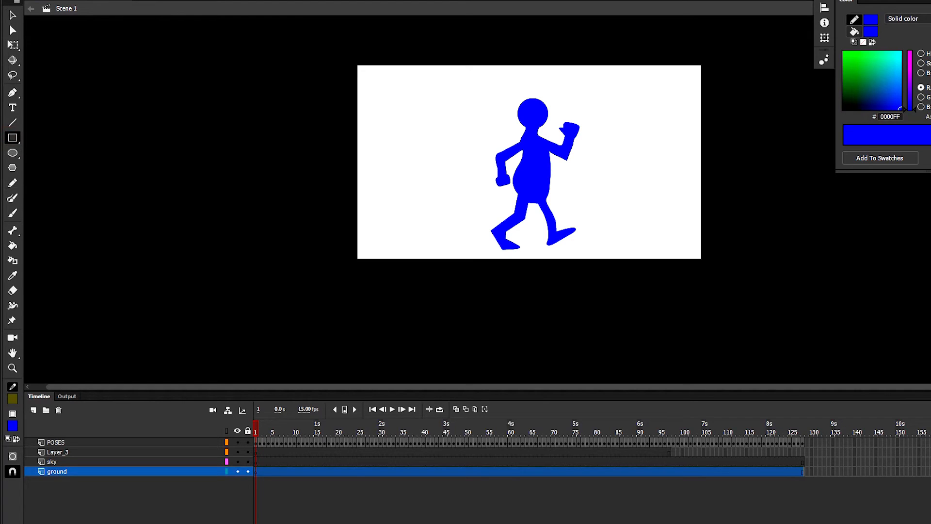
{"action": "left_click_drag", "start_coordinate": [356, 246], "coordinate": [421, 264]}
{"action": "key", "text": "ctrl+z"}
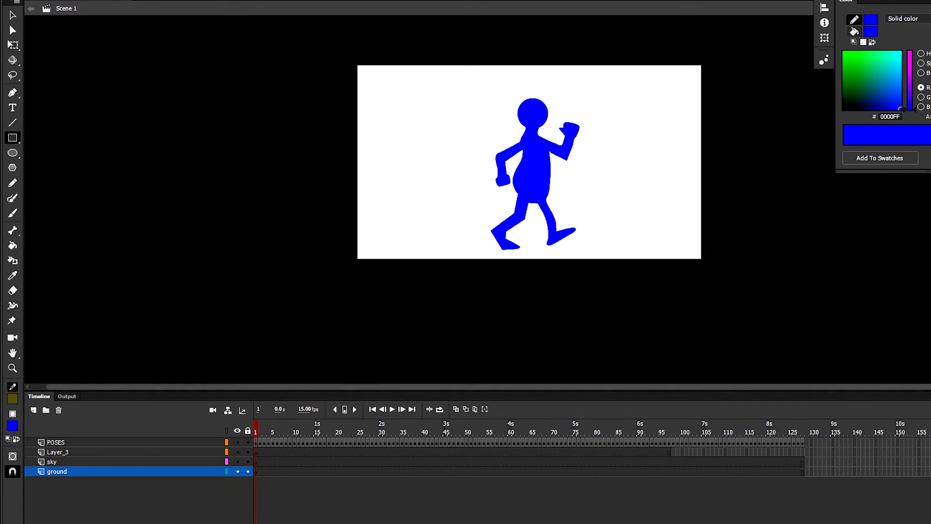
{"action": "left_click_drag", "start_coordinate": [356, 249], "coordinate": [717, 272]}
{"action": "key", "text": "v"}
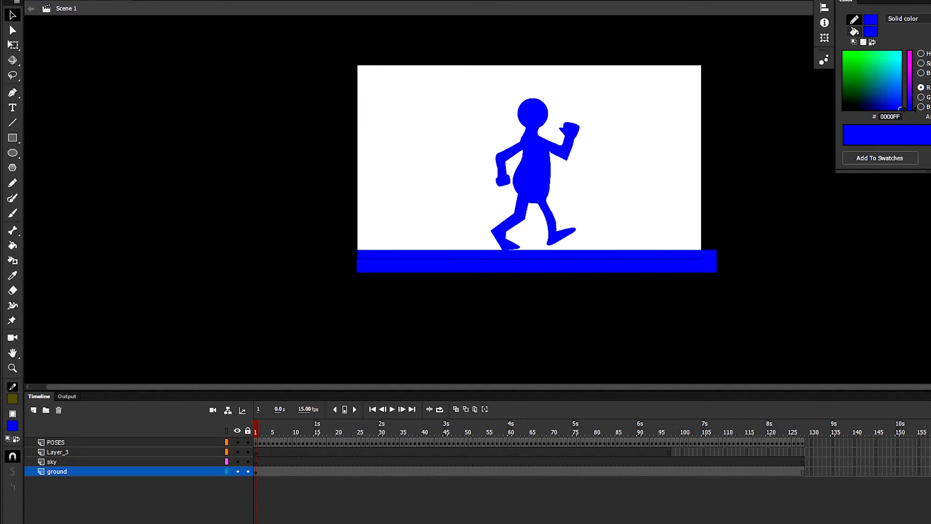
Step: Recolour the ground rectangle's fill to yellow and delete its blue outline
{"action": "left_click", "coordinate": [537, 261]}
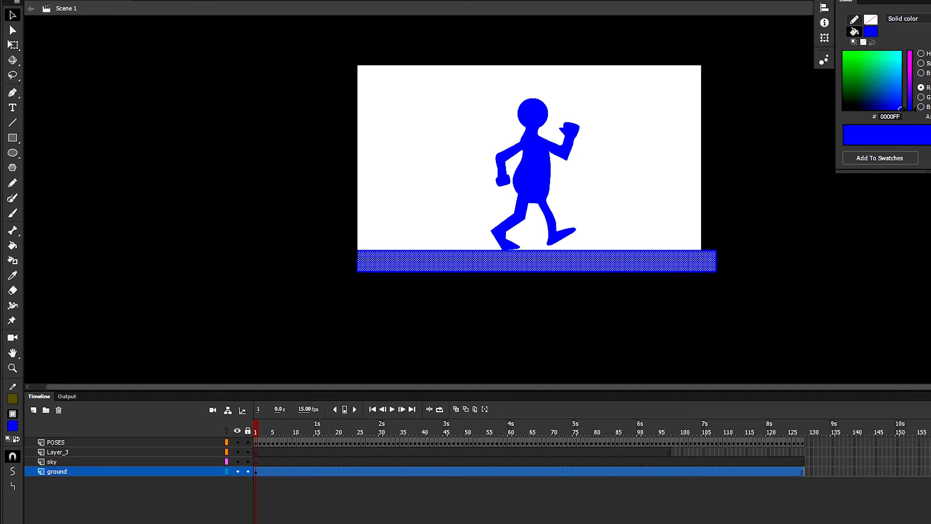
{"action": "left_click", "coordinate": [870, 32]}
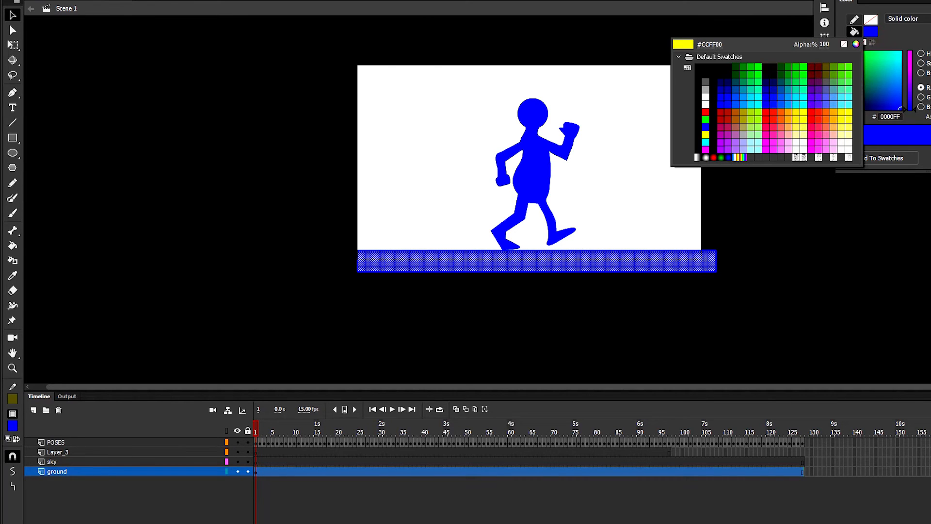
{"action": "left_click", "coordinate": [796, 127]}
{"action": "left_click", "coordinate": [752, 238]}
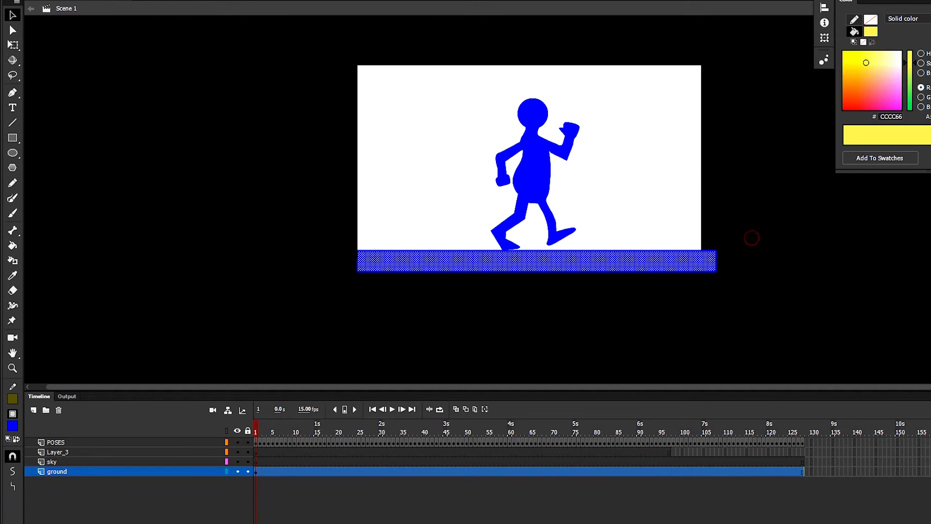
{"action": "double_click", "coordinate": [716, 251]}
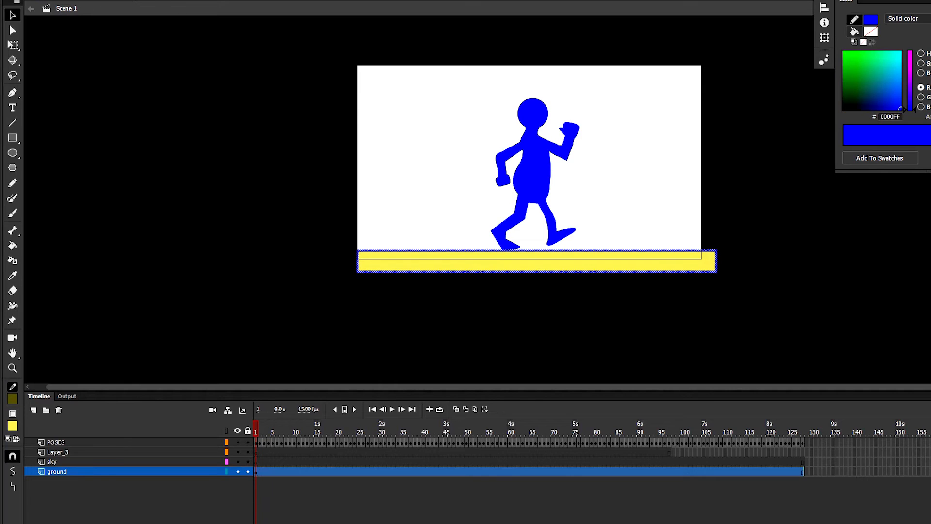
{"action": "key", "text": "Delete"}
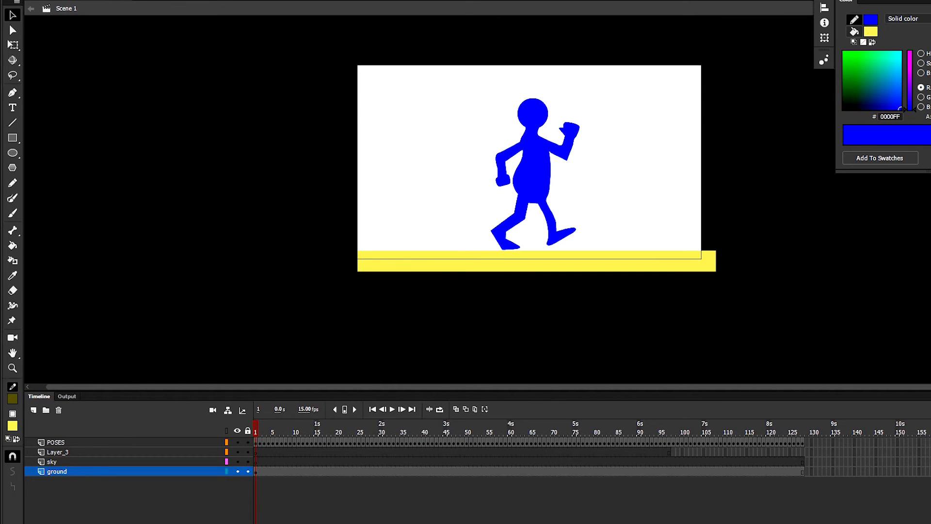
Step: Nudge the yellow ground strip slightly up towards the runner's feet and play the animation to check their contact
{"action": "left_click", "coordinate": [495, 270]}
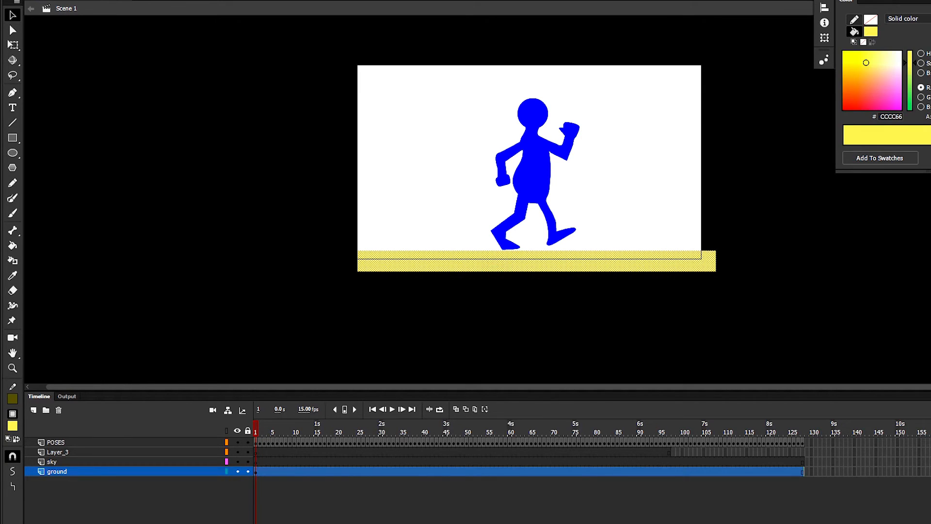
{"action": "key", "text": "Up"}
{"action": "key", "text": "Up"}
{"action": "key", "text": "Up"}
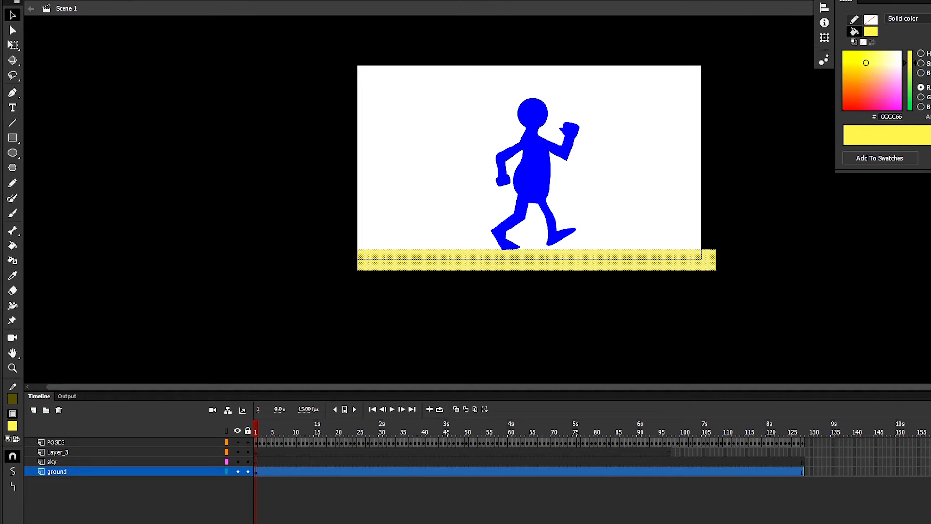
{"action": "key", "text": "Return"}
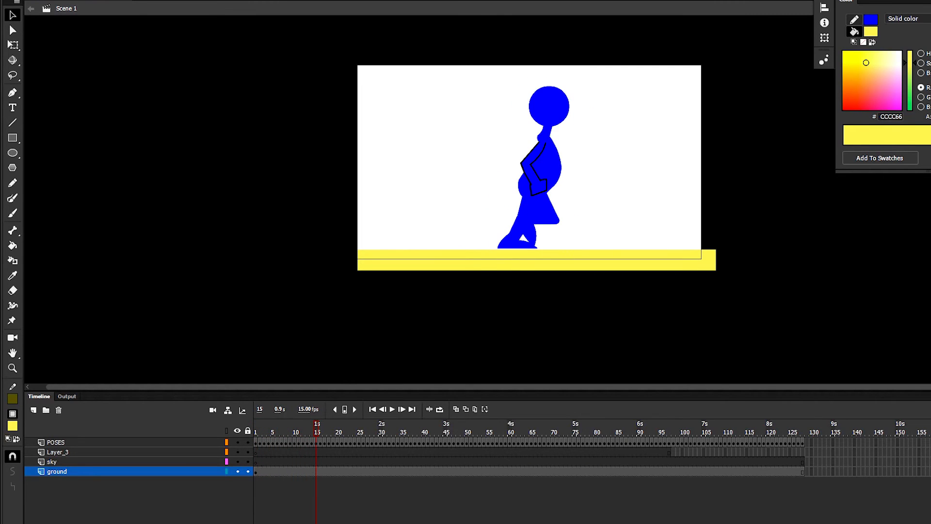
{"action": "left_click_drag", "start_coordinate": [317, 432], "coordinate": [256, 431]}
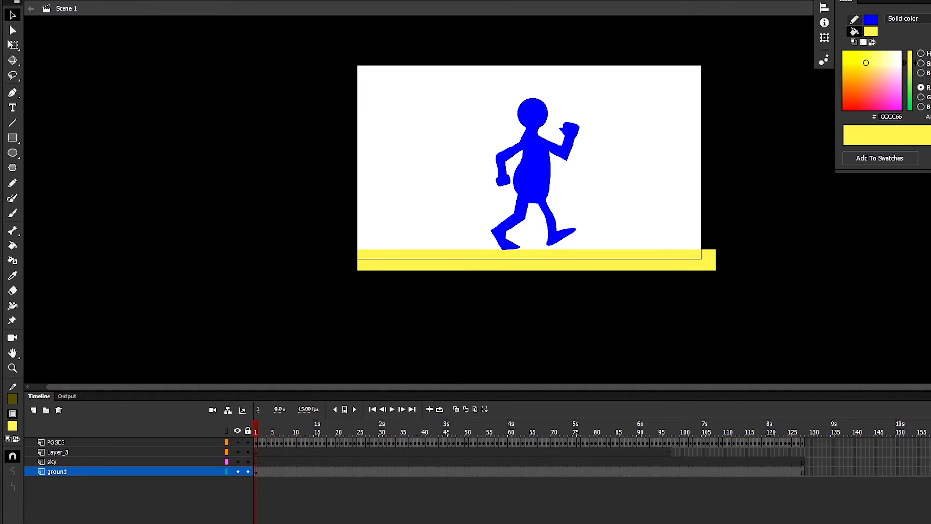
{"action": "key", "text": "Return"}
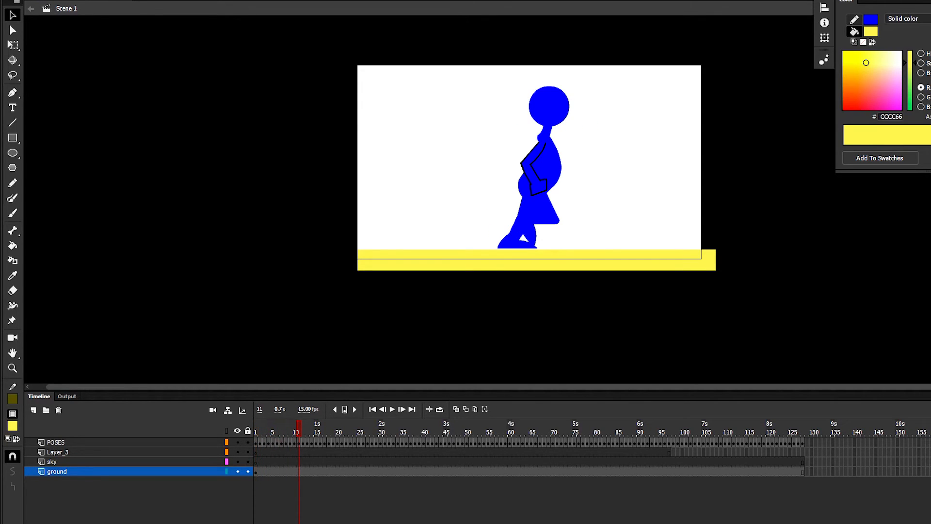
Step: Move the playhead to frame 128 and select the ground layer's last frame
{"action": "left_click", "coordinate": [255, 471]}
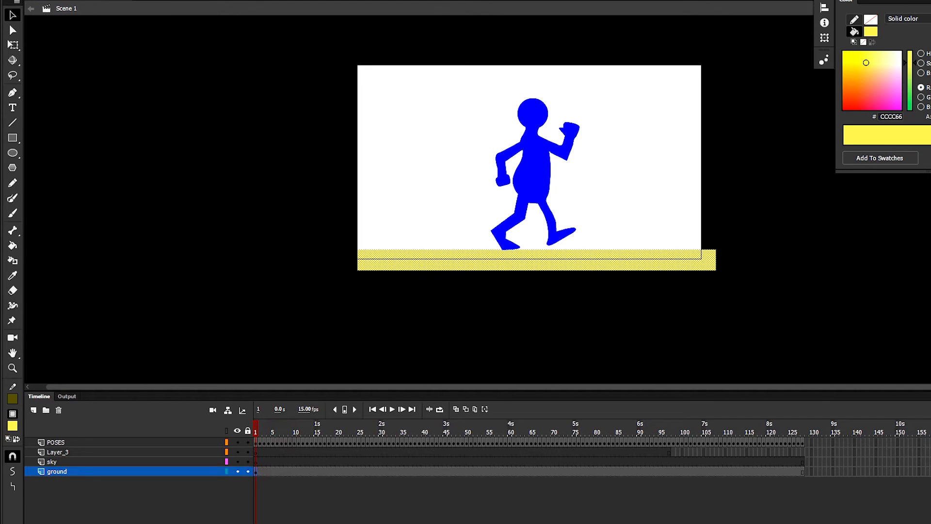
{"action": "left_click_drag", "start_coordinate": [256, 432], "coordinate": [801, 432]}
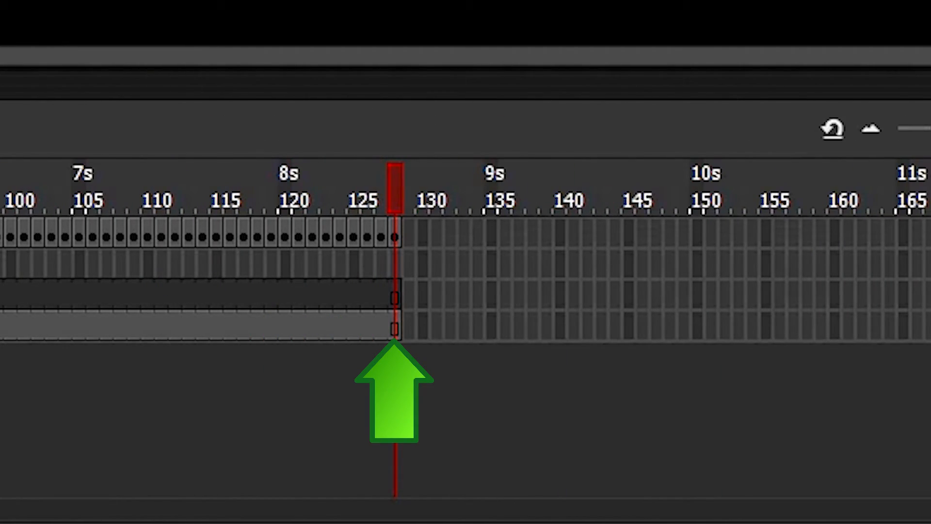
{"action": "left_click", "coordinate": [394, 328]}
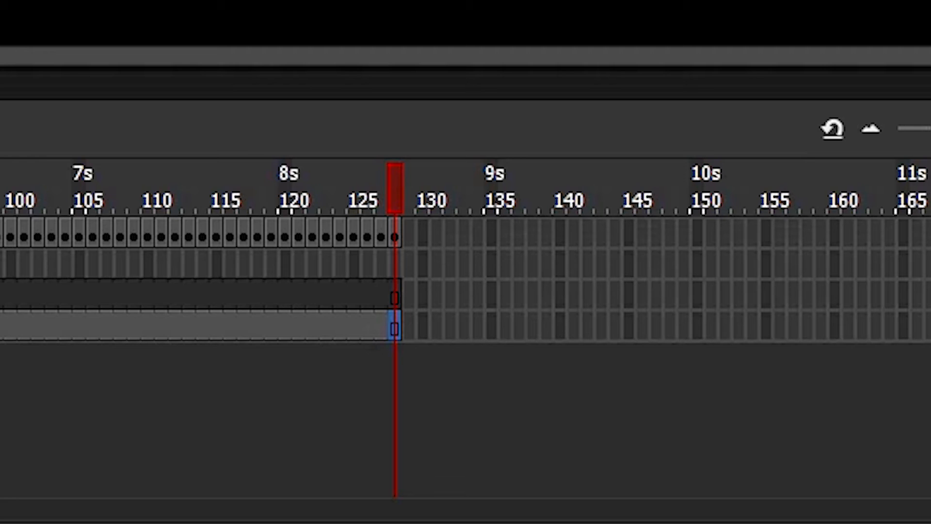
Step: Try to extend the ground layer's frames to frame 151, and undo the extension
{"action": "left_click", "coordinate": [710, 324]}
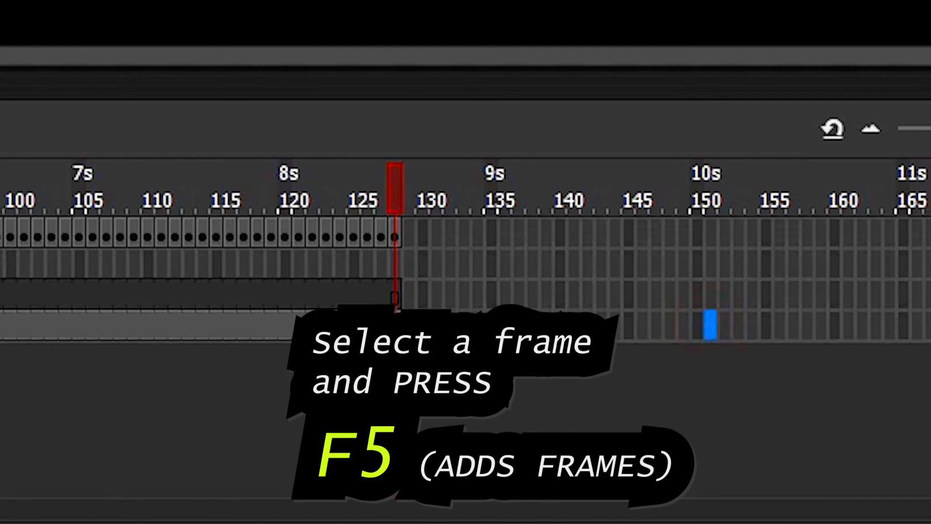
{"action": "key", "text": "F5"}
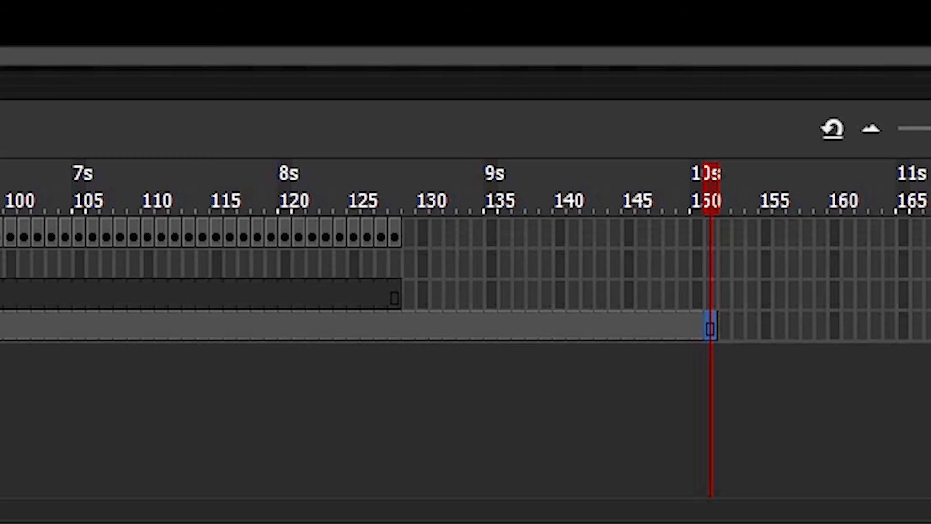
{"action": "key", "text": "ctrl+z"}
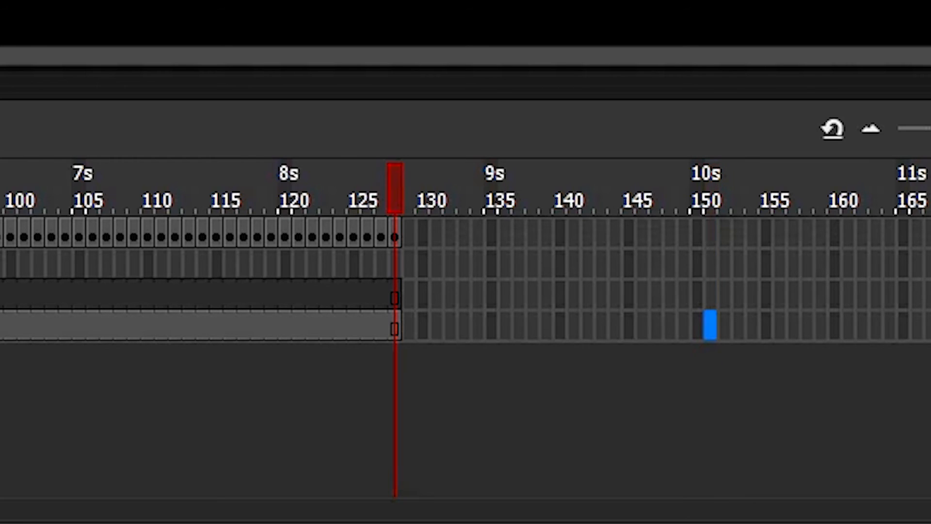
Step: On the sky layer at frame 1, draw a rectangle slightly wider than the stage, reaching down to the ground strip
{"action": "left_click_drag", "start_coordinate": [350, 174], "coordinate": [107, 175]}
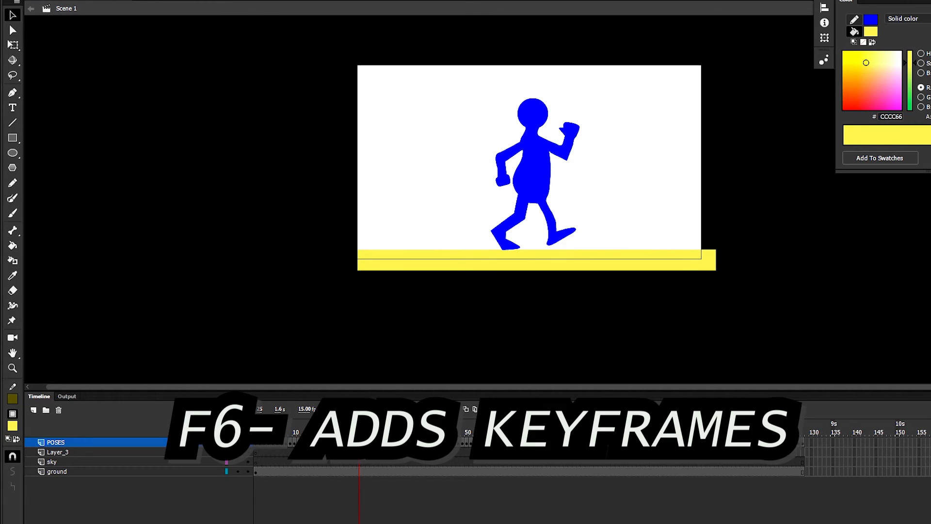
{"action": "left_click_drag", "start_coordinate": [360, 429], "coordinate": [255, 429]}
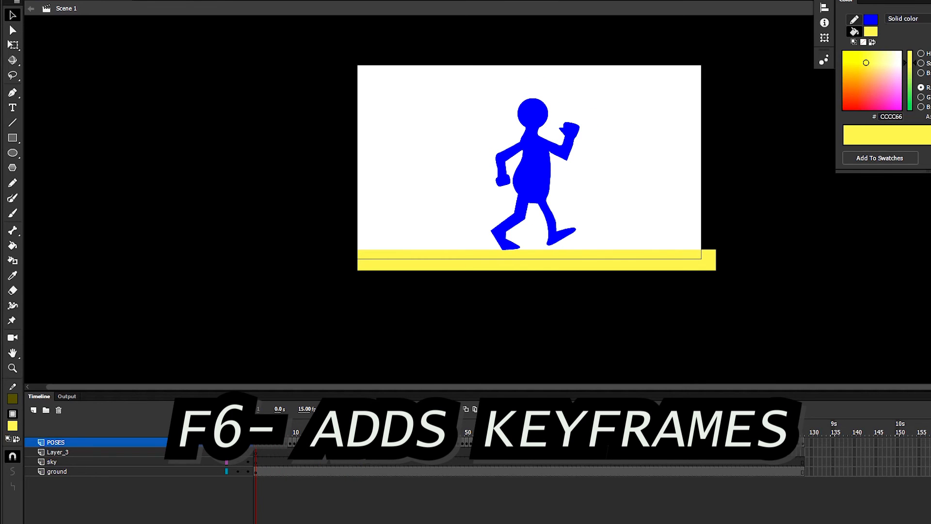
{"action": "left_click", "coordinate": [52, 461]}
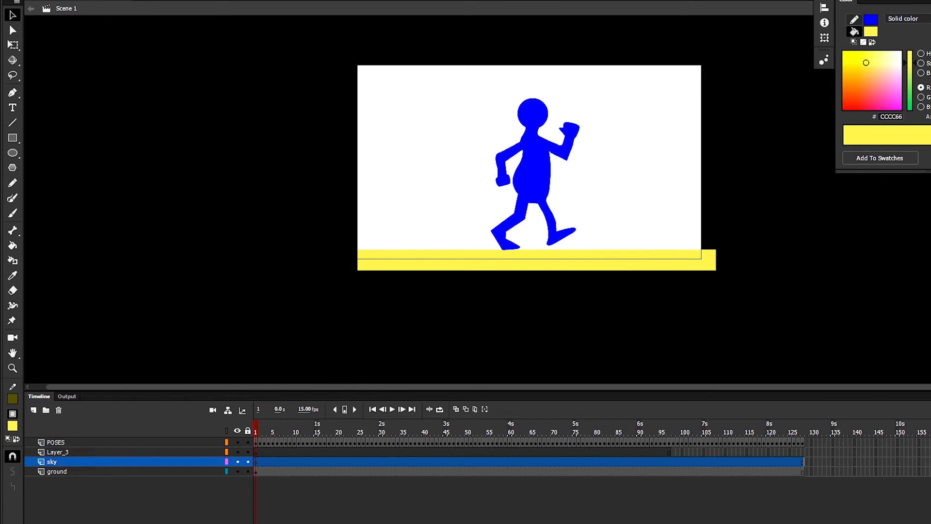
{"action": "key", "text": "r"}
{"action": "left_click_drag", "start_coordinate": [332, 56], "coordinate": [728, 250]}
{"action": "key", "text": "v"}
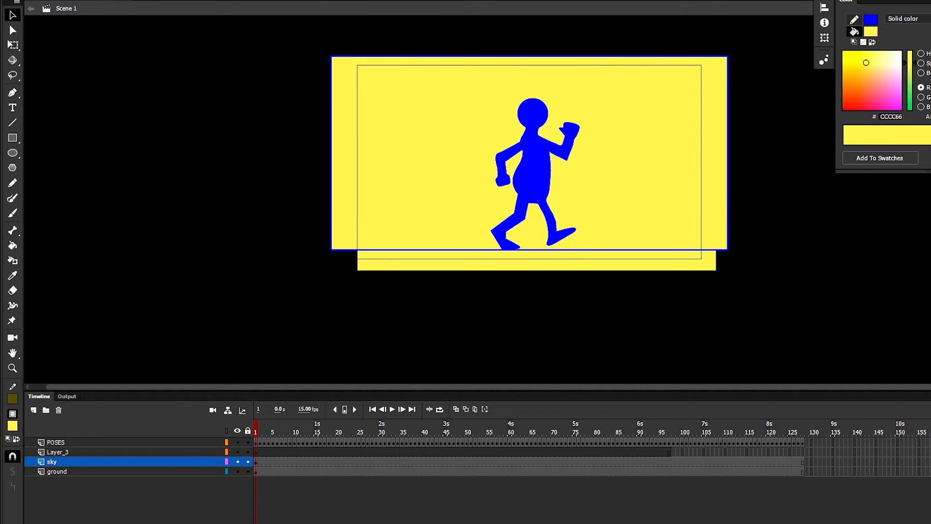
Step: Delete the sky rectangle's blue outline and recolour its fill to light blue (#66CCFF)
{"action": "double_click", "coordinate": [727, 204]}
{"action": "key", "text": "Delete"}
{"action": "left_click", "coordinate": [680, 194]}
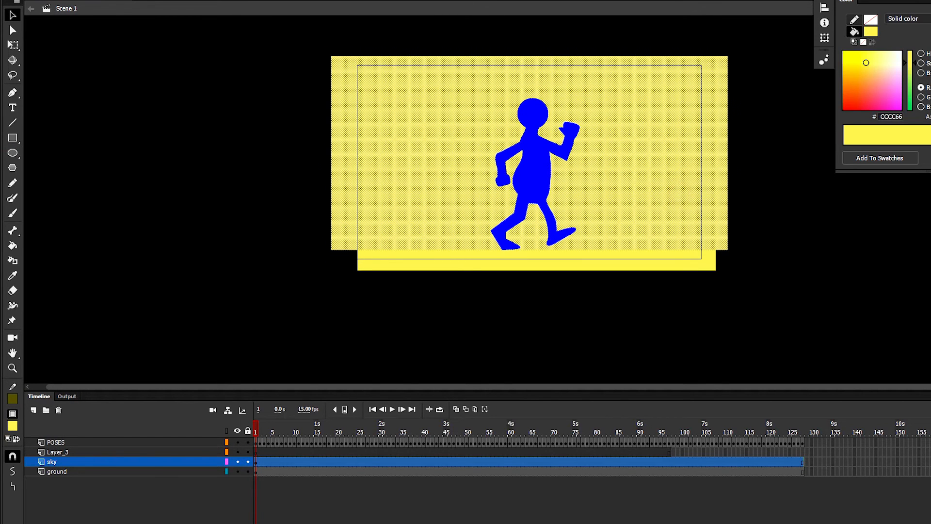
{"action": "left_click", "coordinate": [871, 31]}
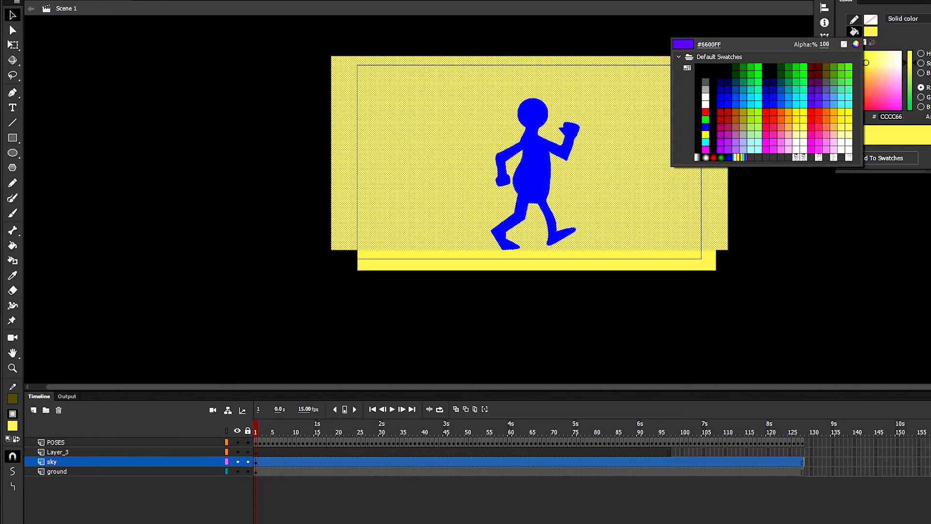
{"action": "left_click", "coordinate": [841, 104]}
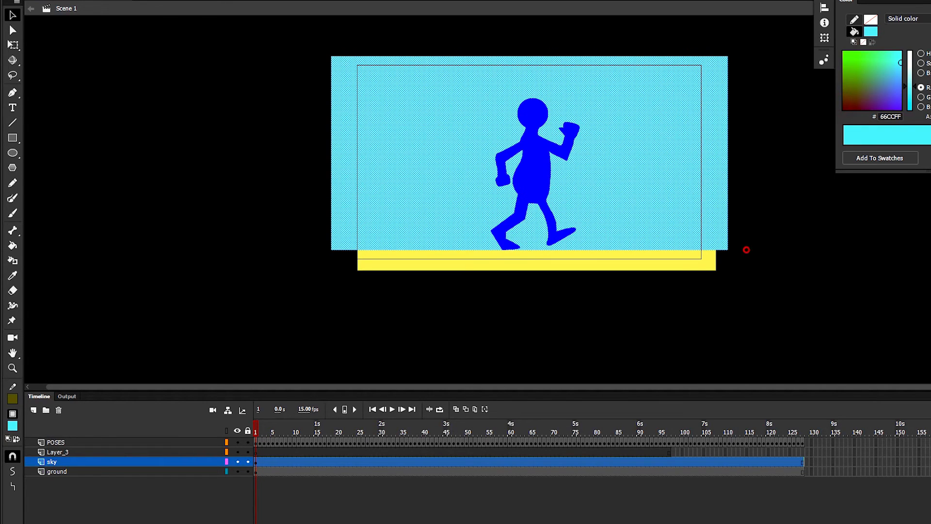
{"action": "left_click", "coordinate": [745, 250]}
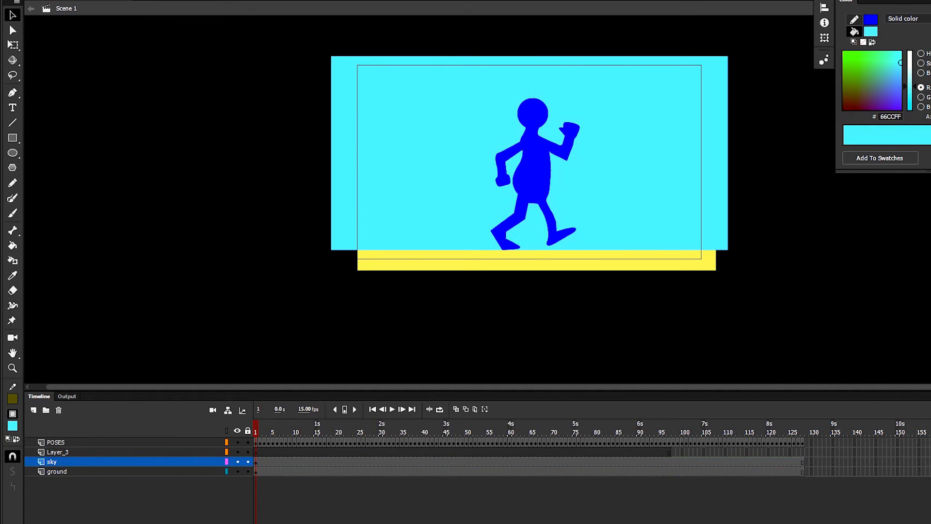
{"action": "key", "text": "Return"}
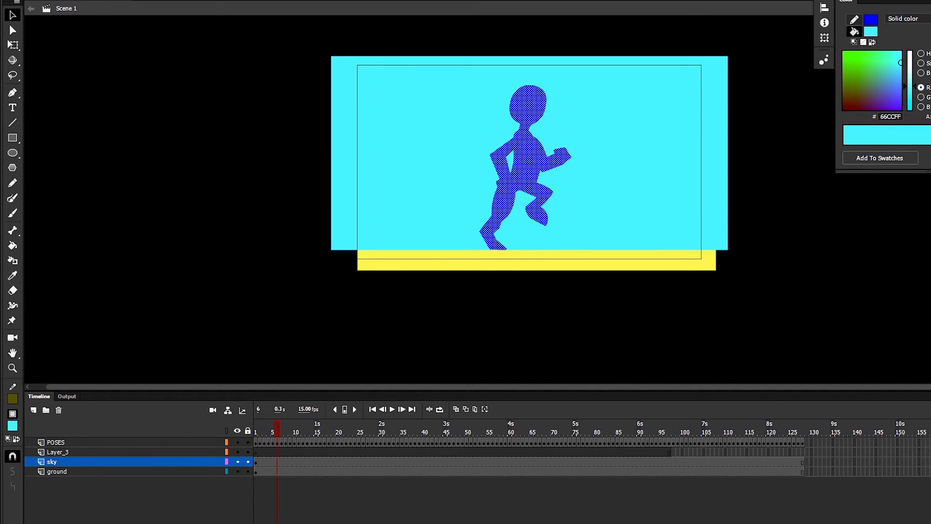
{"action": "key", "text": "shift+comma"}
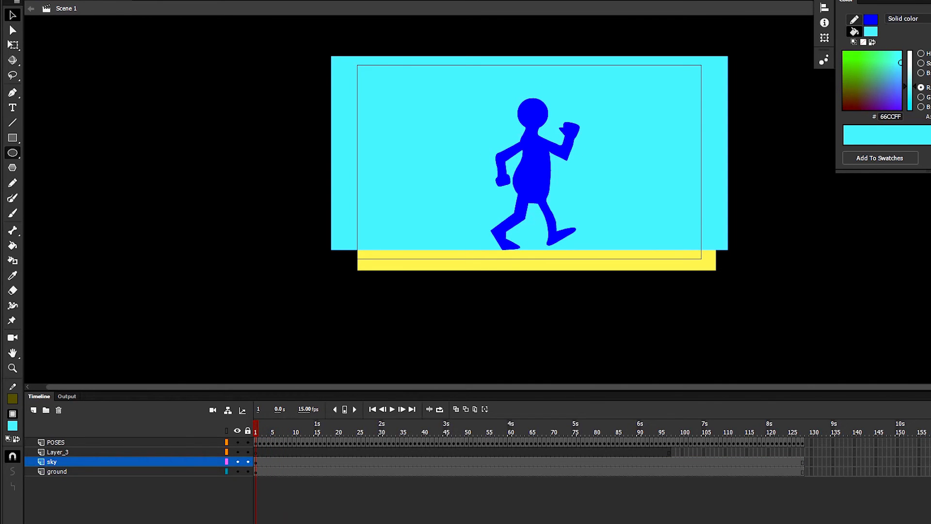
Step: Draw a small light-blue ellipse on the pasteboard left of the stage and delete its outline
{"action": "left_click", "coordinate": [12, 153]}
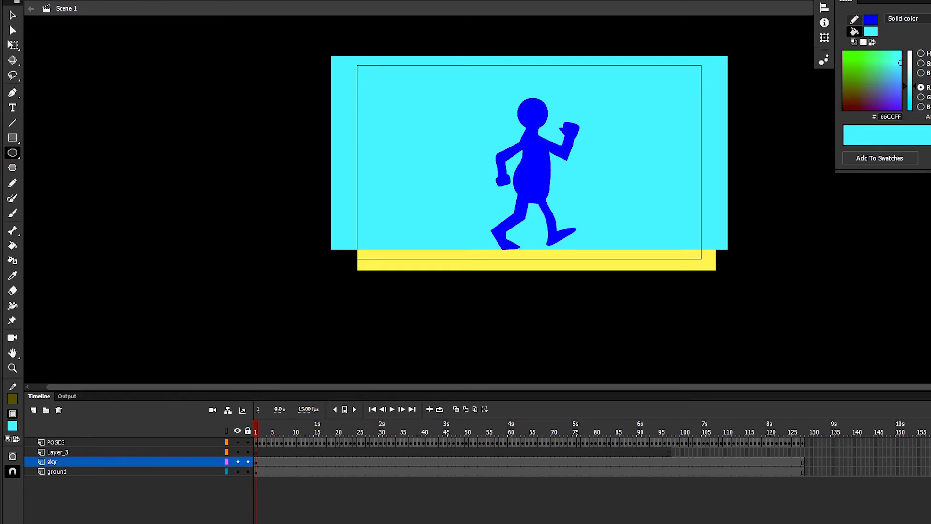
{"action": "left_click_drag", "start_coordinate": [87, 132], "coordinate": [145, 168]}
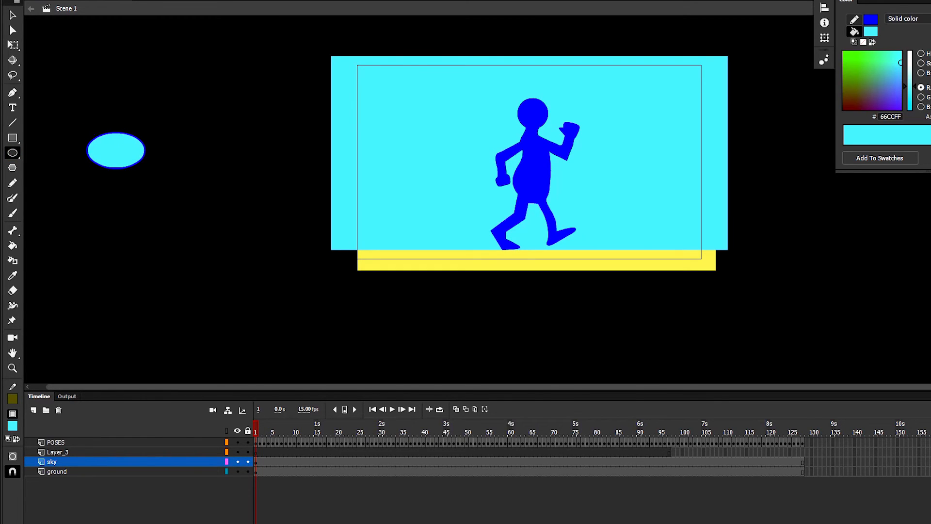
{"action": "key", "text": "v"}
{"action": "left_click", "coordinate": [102, 134]}
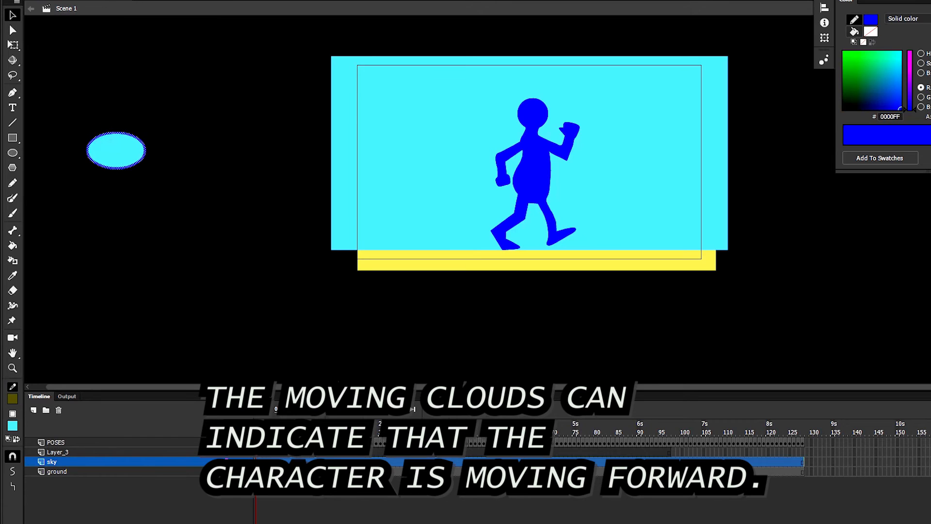
{"action": "key", "text": "Delete"}
{"action": "left_click", "coordinate": [103, 157]}
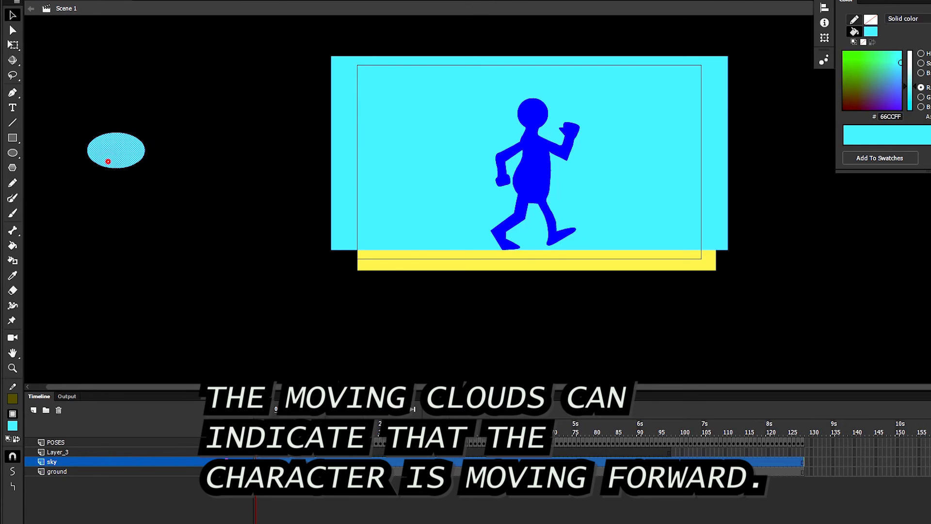
Step: Try to build a cloud on the sky layer from copies of the ellipse, and undo the copies
{"action": "left_click_drag", "start_coordinate": [108, 161], "coordinate": [157, 157]}
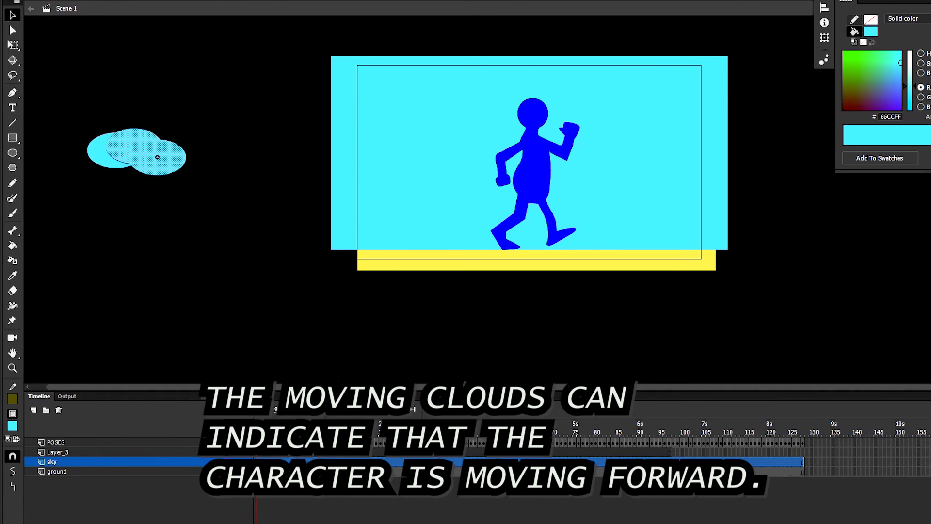
{"action": "key", "text": "ctrl+z"}
{"action": "key", "text": "ctrl+z"}
{"action": "left_click", "coordinate": [157, 158]}
Step: Add a new layer above the sky layer and name it clouds
{"action": "left_click", "coordinate": [34, 410]}
{"action": "double_click", "coordinate": [59, 462]}
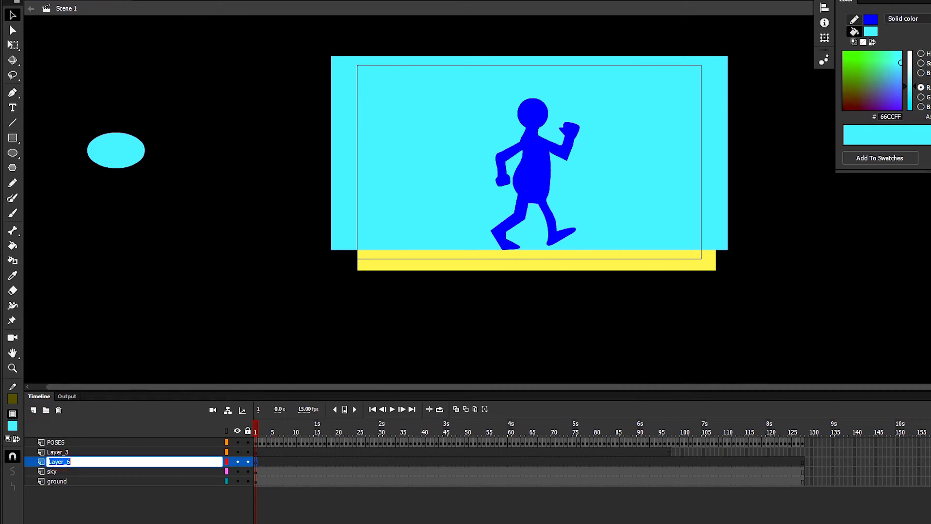
{"action": "type", "text": "clouds"}
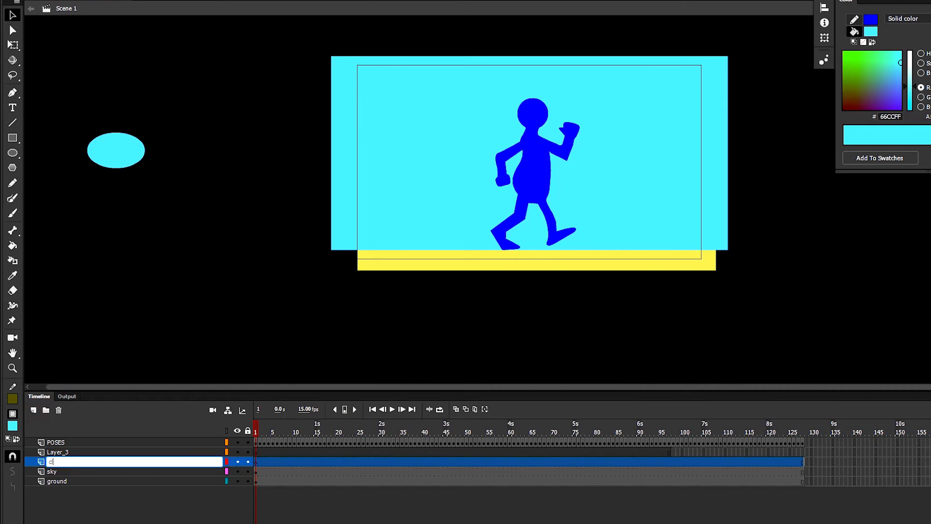
{"action": "left_click", "coordinate": [68, 241]}
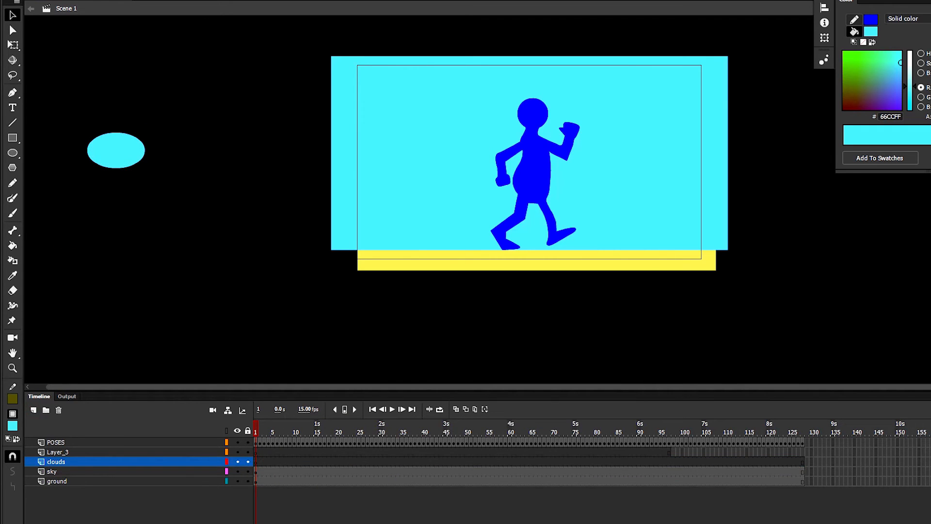
Step: Move the ellipse from the sky layer to the clouds layer, keeping it in place
{"action": "left_click", "coordinate": [122, 151]}
{"action": "key", "text": "ctrl+x"}
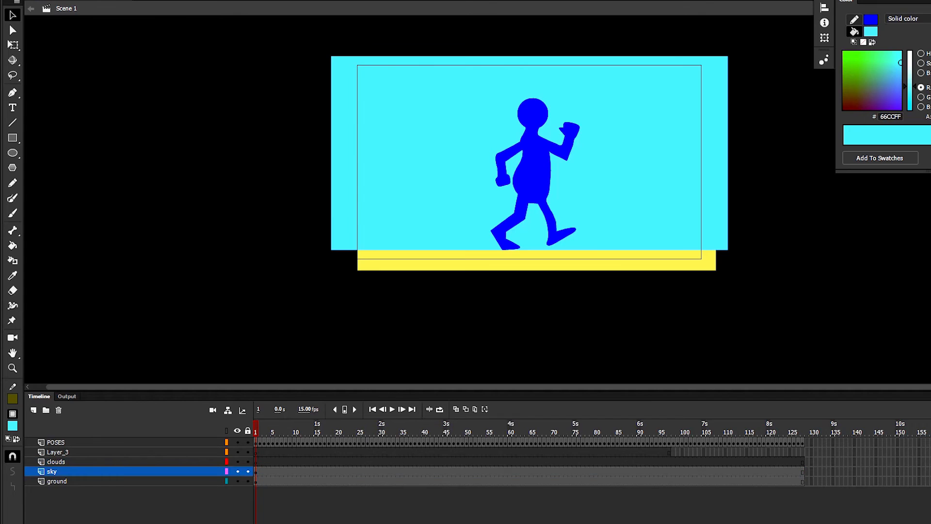
{"action": "left_click", "coordinate": [62, 462]}
{"action": "key", "text": "ctrl+shift+v"}
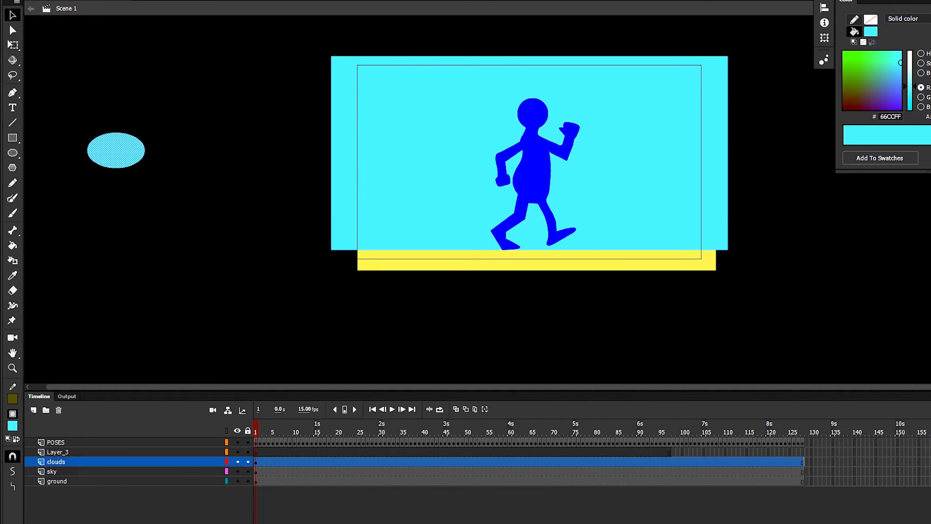
Step: Build a cloud from overlapping copies of the ellipse and recolour the whole shape white (#FFFFFF)
{"action": "left_click_drag", "start_coordinate": [117, 150], "coordinate": [140, 159], "text": "alt"}
{"action": "left_click_drag", "start_coordinate": [136, 156], "coordinate": [138, 137], "text": "alt"}
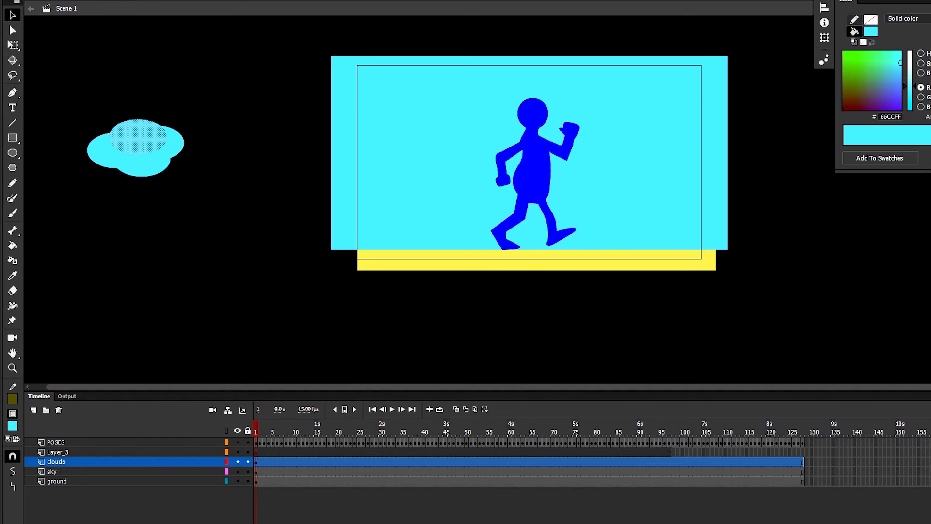
{"action": "left_click_drag", "start_coordinate": [82, 97], "coordinate": [213, 199]}
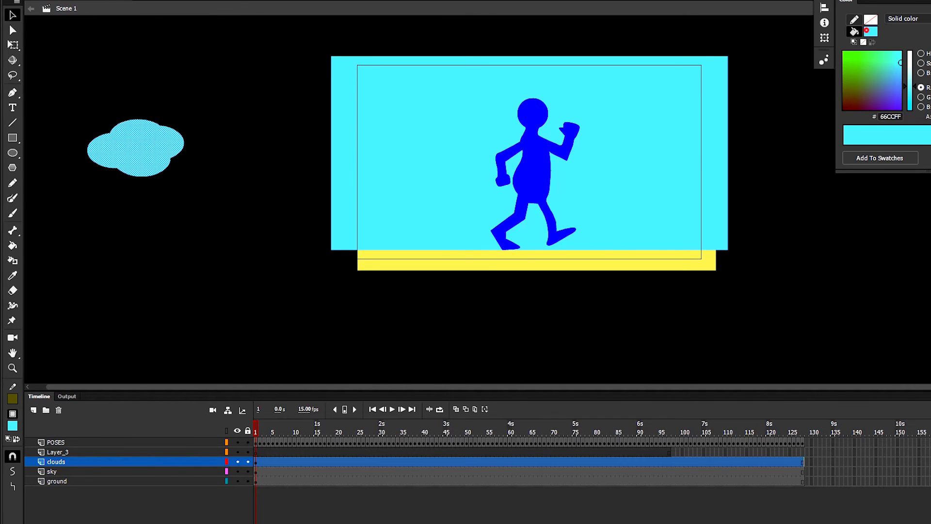
{"action": "left_click", "coordinate": [701, 107]}
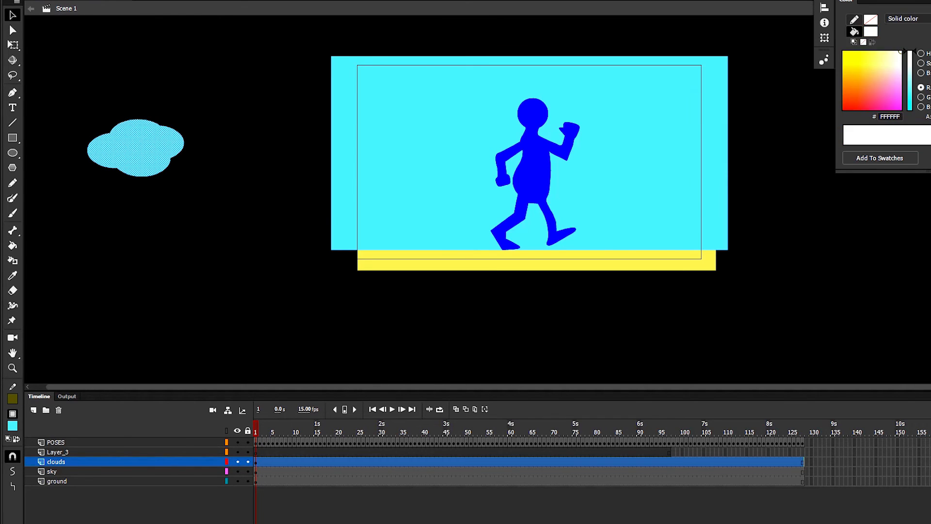
{"action": "left_click", "coordinate": [235, 113]}
{"action": "left_click", "coordinate": [138, 158]}
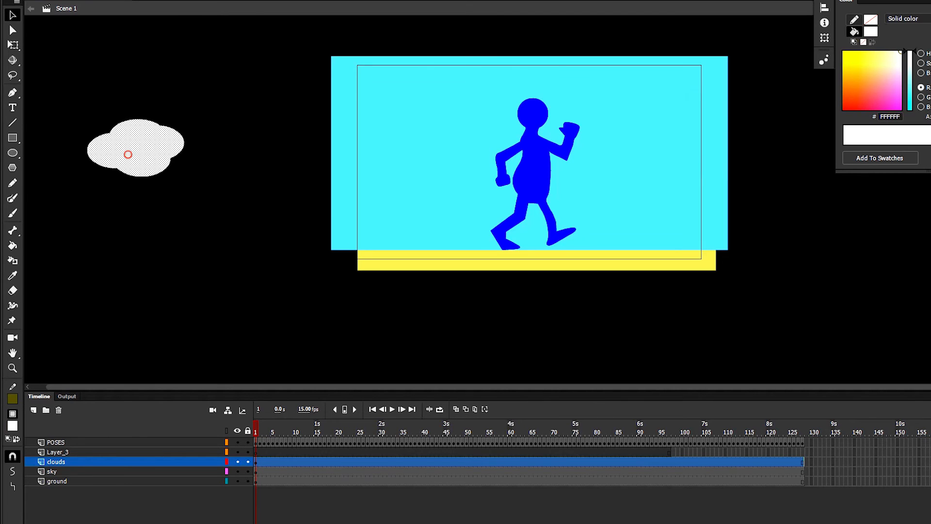
Step: Move the white cloud into the sky ahead of the runner and scale it down to about half size
{"action": "left_click_drag", "start_coordinate": [128, 154], "coordinate": [644, 104]}
{"action": "key", "text": "q"}
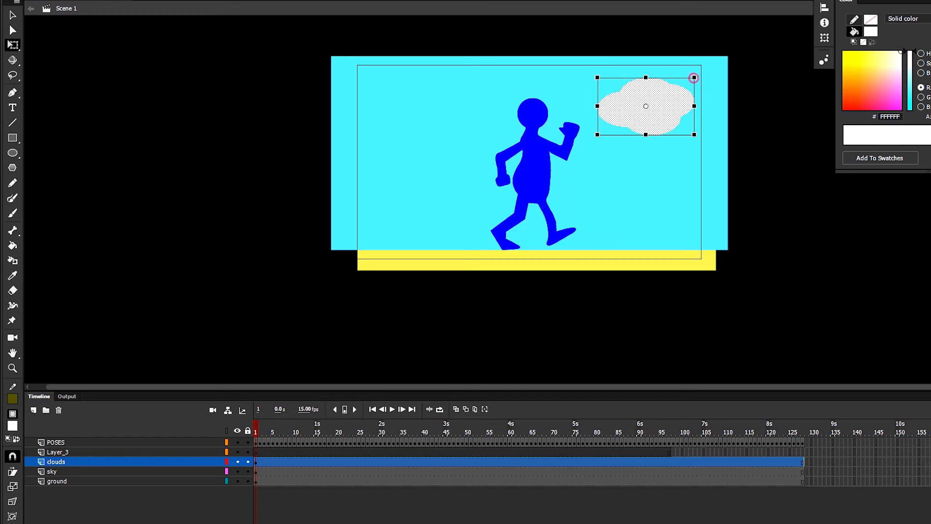
{"action": "left_click_drag", "start_coordinate": [694, 77], "coordinate": [671, 86]}
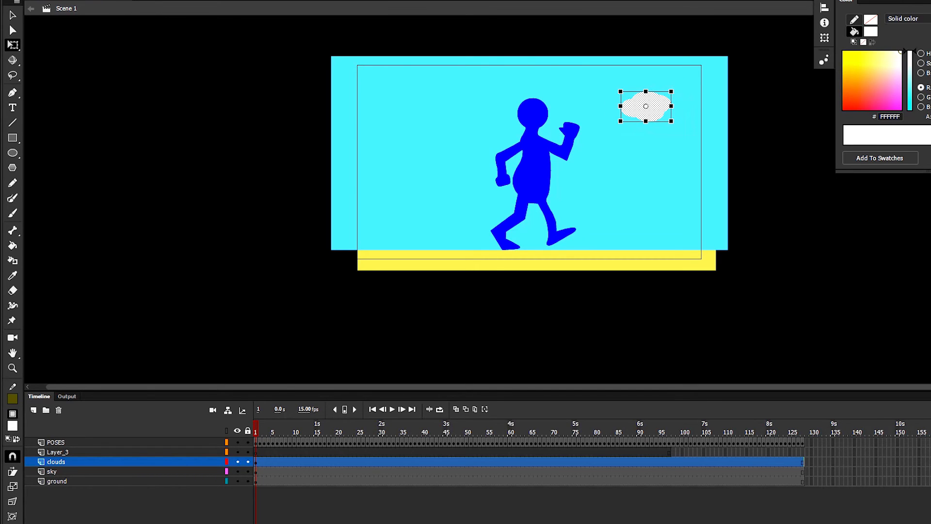
Step: Duplicate the cloud twice, placing copies above and behind the runner's head, and select all three clouds
{"action": "left_click_drag", "start_coordinate": [647, 115], "coordinate": [571, 102]}
{"action": "left_click", "coordinate": [742, 193]}
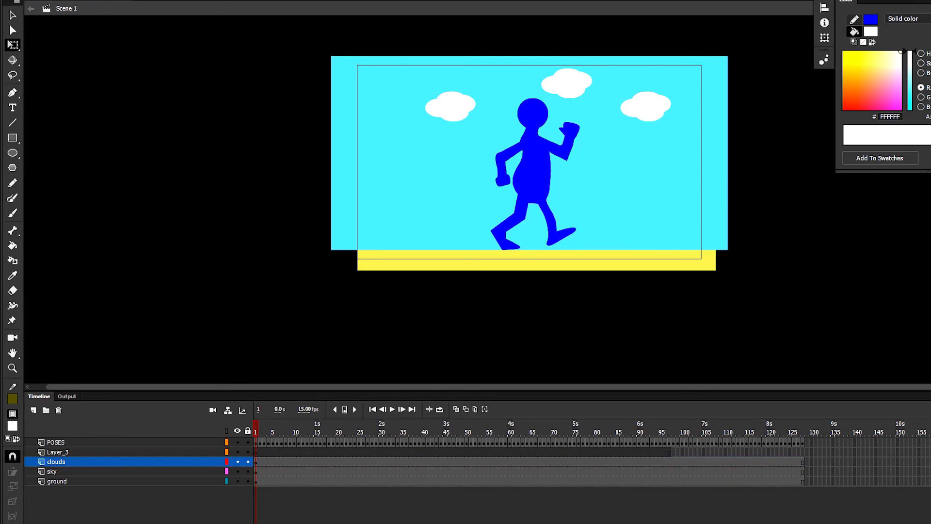
{"action": "left_click", "coordinate": [451, 107]}
{"action": "left_click", "coordinate": [580, 85], "text": "shift"}
{"action": "left_click", "coordinate": [646, 106], "text": "shift"}
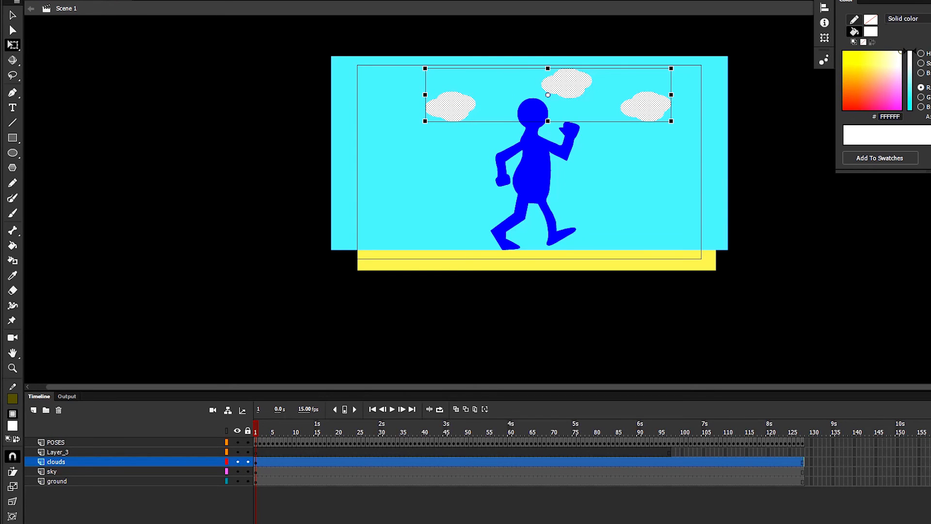
Step: At frame 1 of the clouds layer, move all three clouds horizontally off the stage, past its right edge
{"action": "key", "text": "Return"}
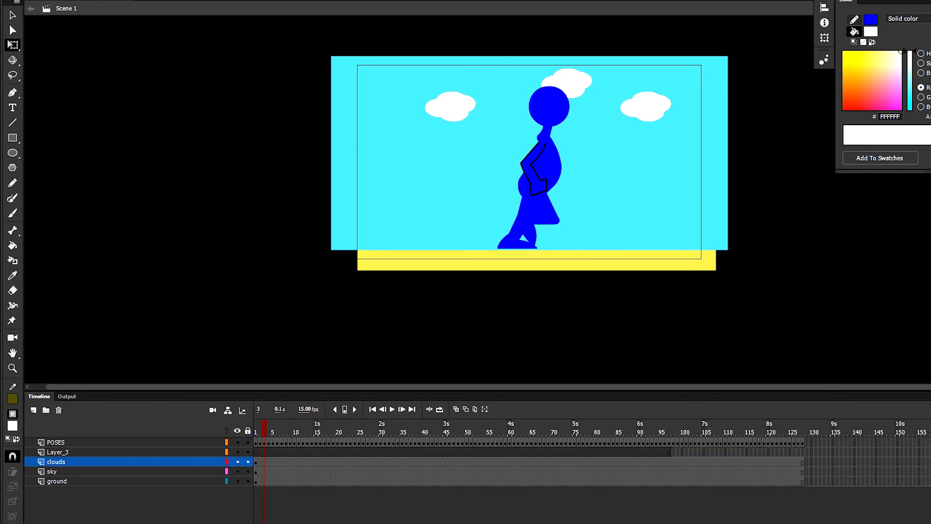
{"action": "key", "text": "comma"}
{"action": "key", "text": "comma"}
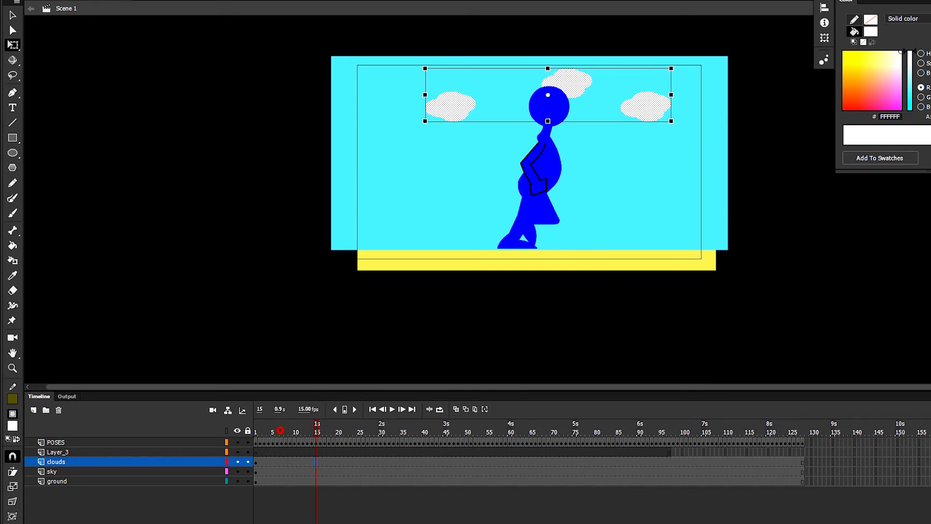
{"action": "left_click_drag", "start_coordinate": [280, 430], "coordinate": [256, 430]}
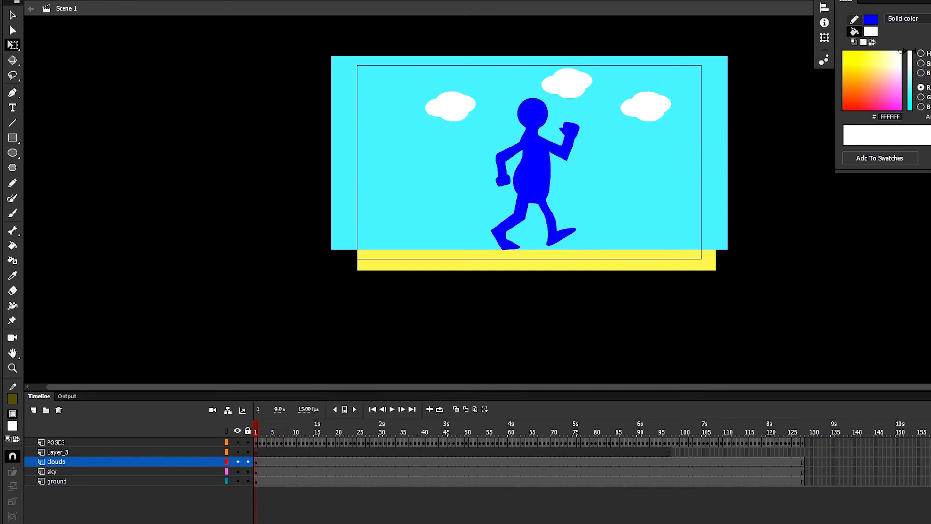
{"action": "left_click", "coordinate": [256, 462]}
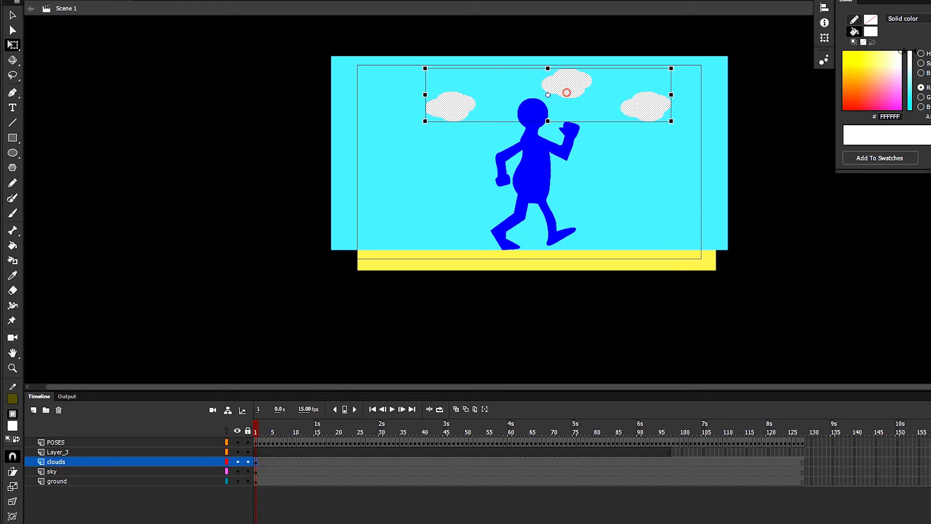
{"action": "left_click_drag", "start_coordinate": [567, 92], "coordinate": [886, 92]}
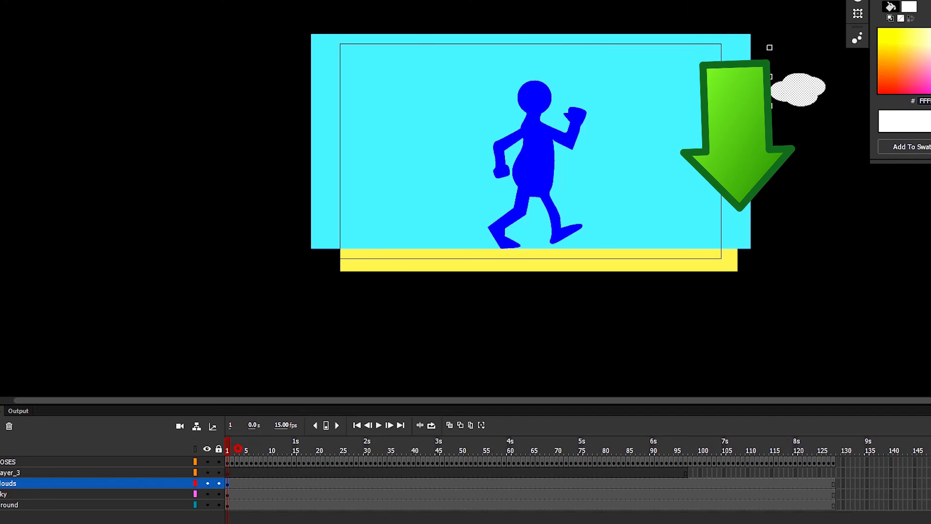
Step: Add a keyframe at frame 128 of the clouds layer and move all three clouds horizontally off the stage, past its left edge
{"action": "key", "text": "Return"}
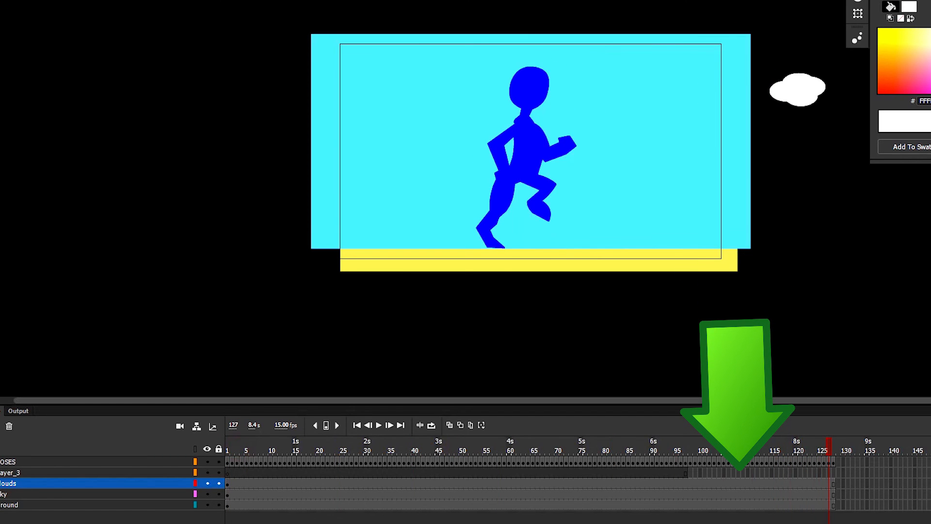
{"action": "left_click", "coordinate": [833, 484]}
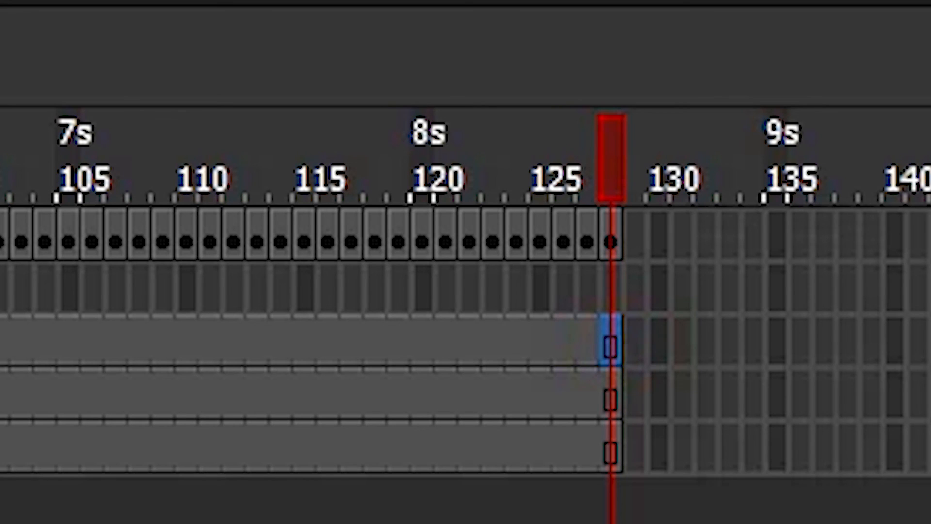
{"action": "key", "text": "F6"}
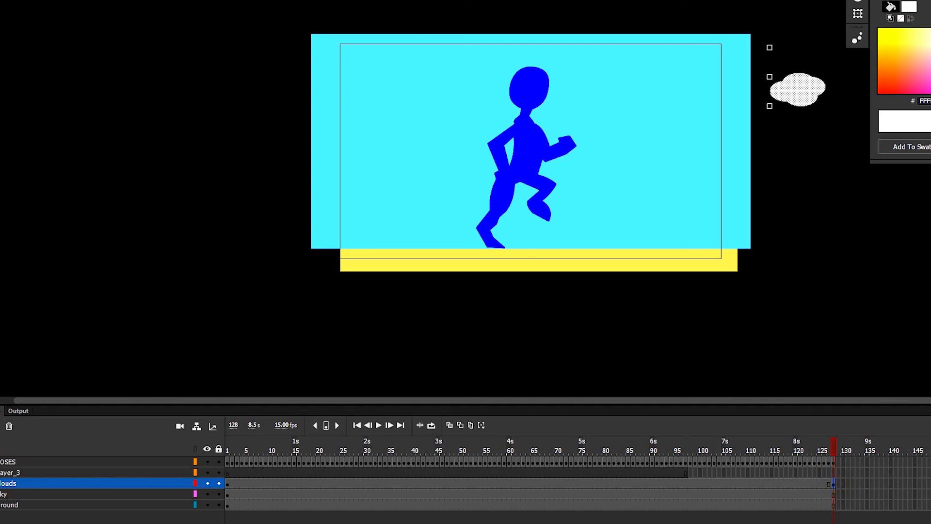
{"action": "left_click_drag", "start_coordinate": [798, 98], "coordinate": [23, 101]}
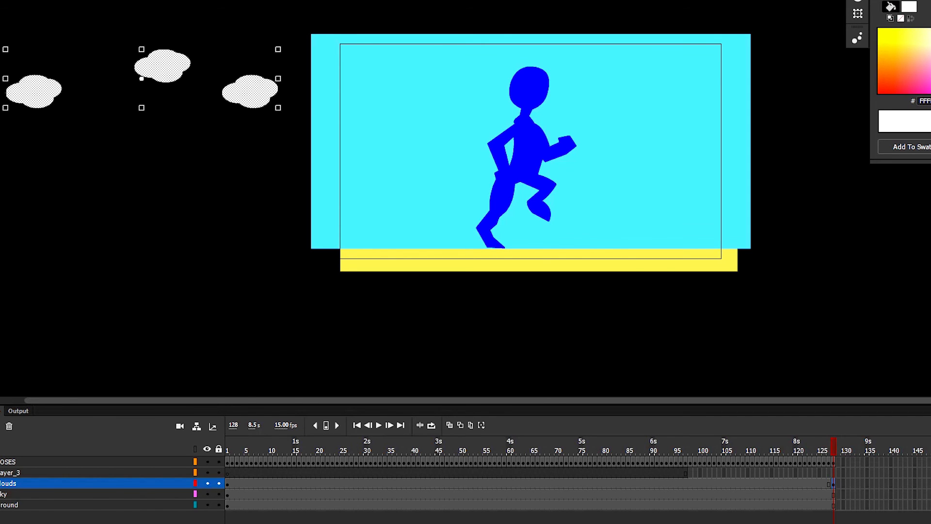
Step: Create a classic tween between the clouds layer's keyframes at frames 1 and 128, and play the animation
{"action": "right_click", "coordinate": [809, 483]}
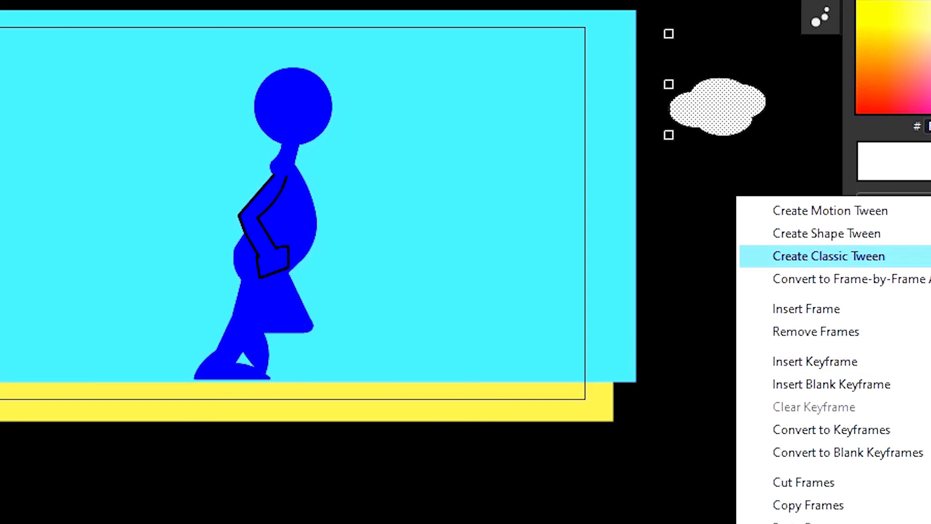
{"action": "left_click", "coordinate": [829, 257]}
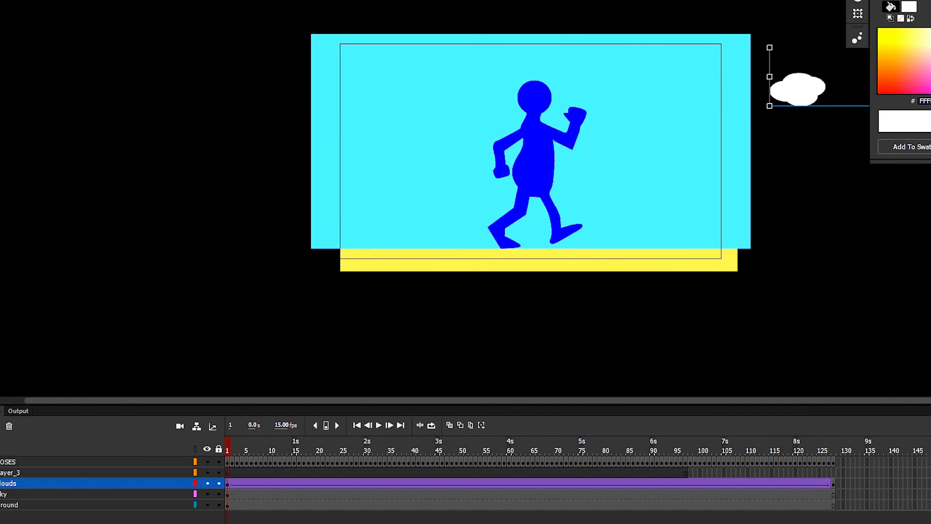
{"action": "key", "text": "Return"}
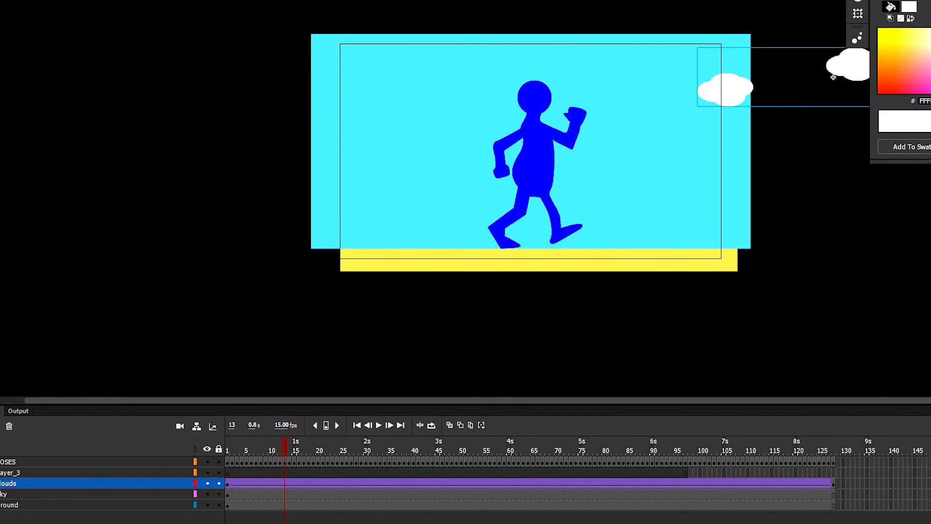
Step: Review the cloud motion from frame 1 on the timeline and as a test movie in its own window, closing the window when done
{"action": "left_click_drag", "start_coordinate": [390, 445], "coordinate": [227, 445]}
{"action": "left_click", "coordinate": [379, 425]}
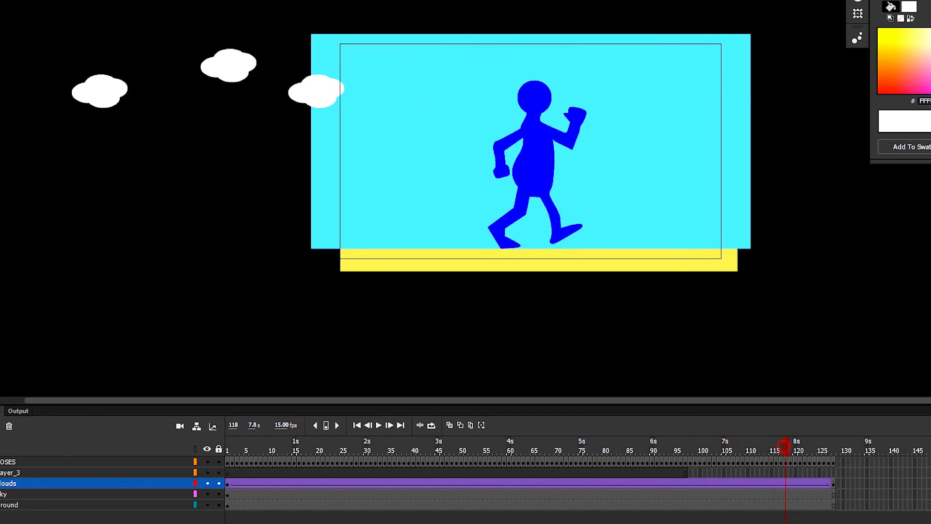
{"action": "left_click_drag", "start_coordinate": [787, 444], "coordinate": [414, 444]}
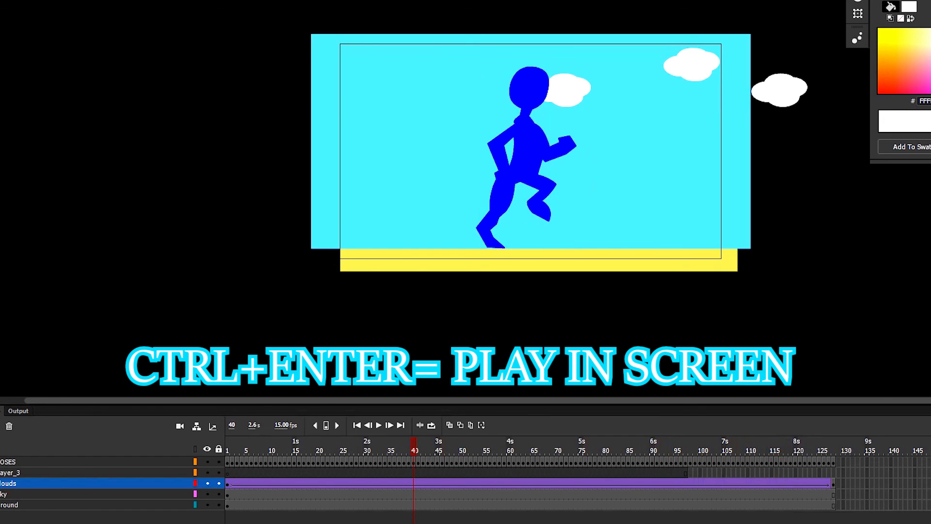
{"action": "key", "text": "ctrl+Return"}
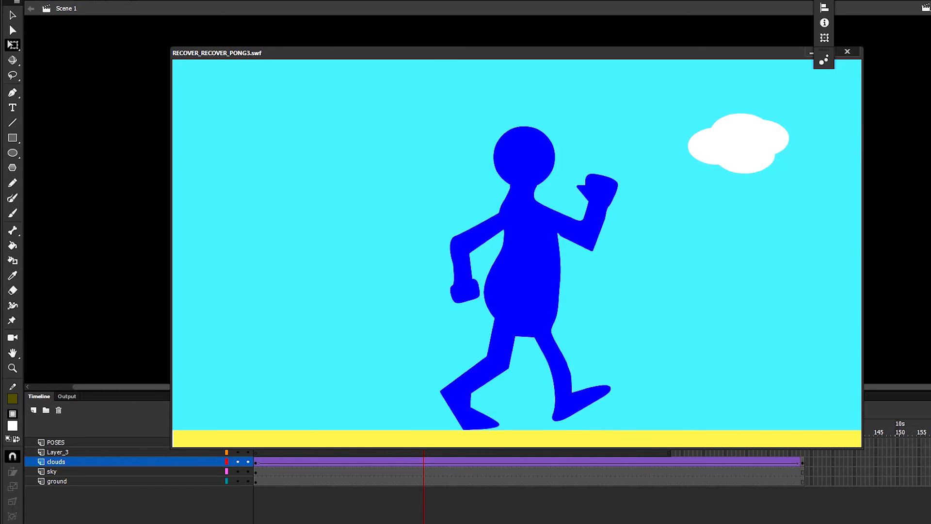
{"action": "left_click", "coordinate": [848, 53]}
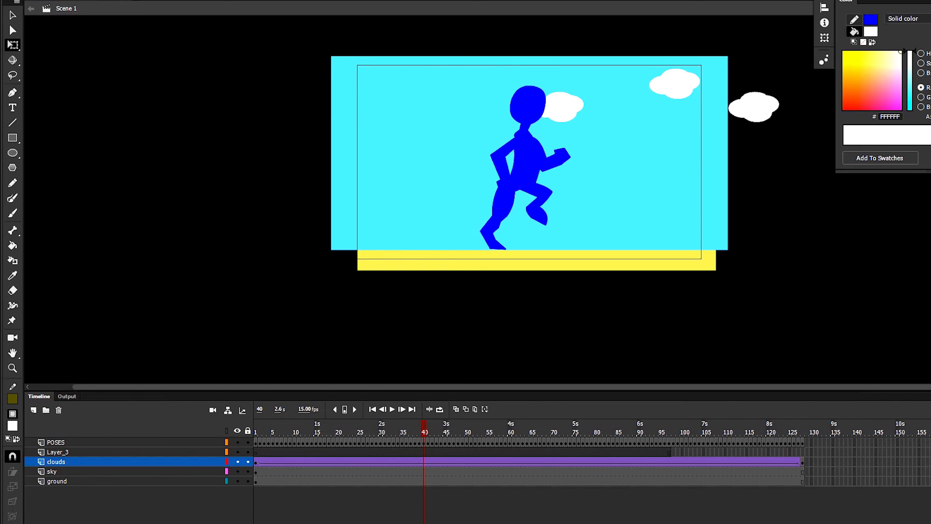